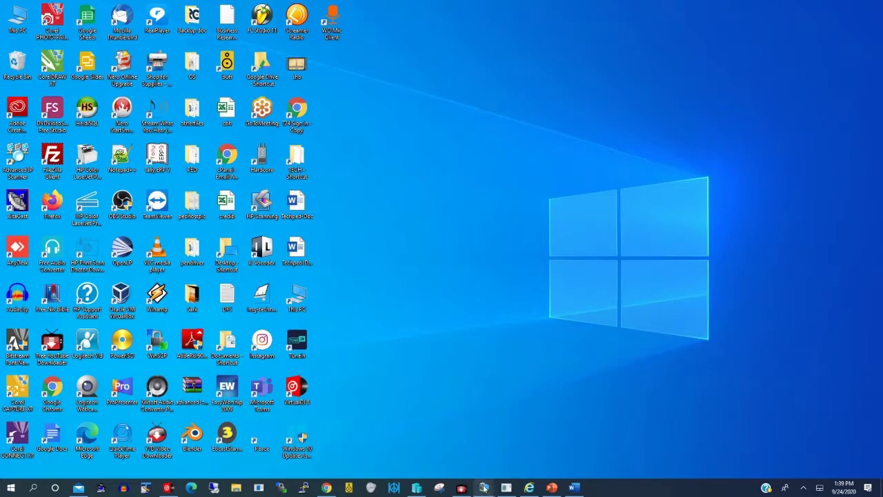
# Open PC1's System properties from This PC, showing computer TechPed-PC1 in workgroup TECHPED.NET.
pyautogui.moveTo(483, 488)
pyautogui.click(519, 446)
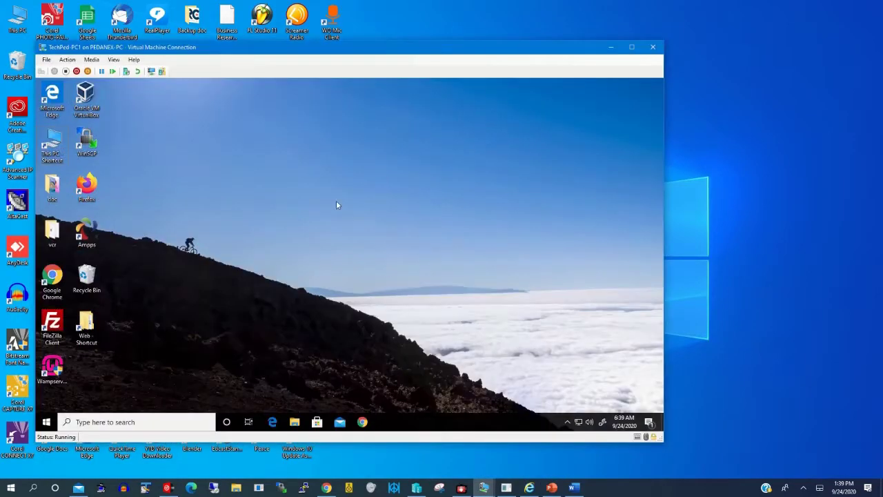
pyautogui.doubleClick(58, 141)
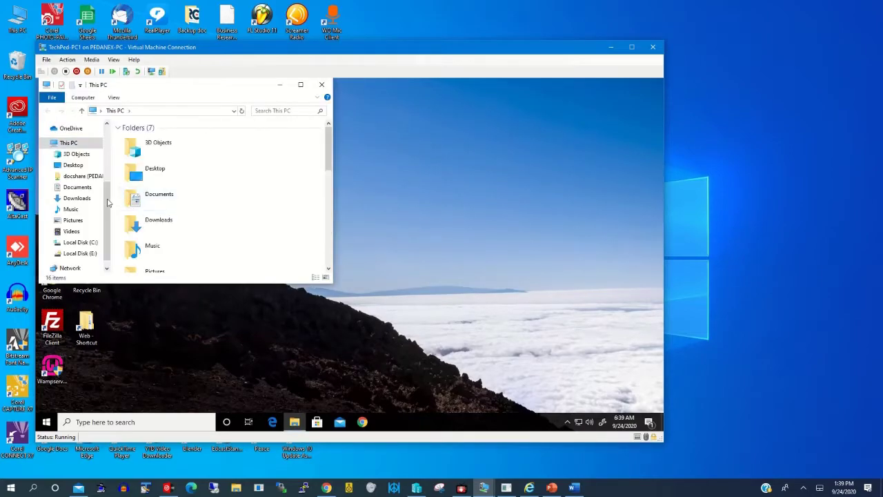
pyautogui.rightClick(71, 146)
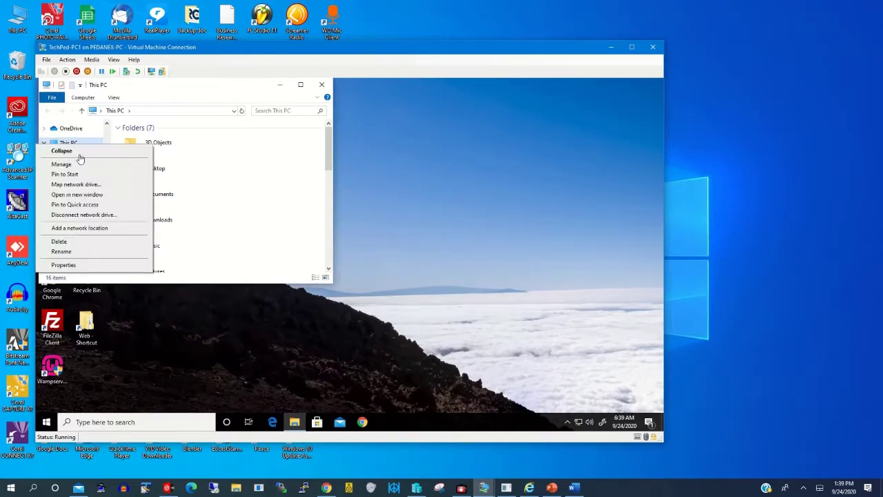
pyautogui.click(96, 263)
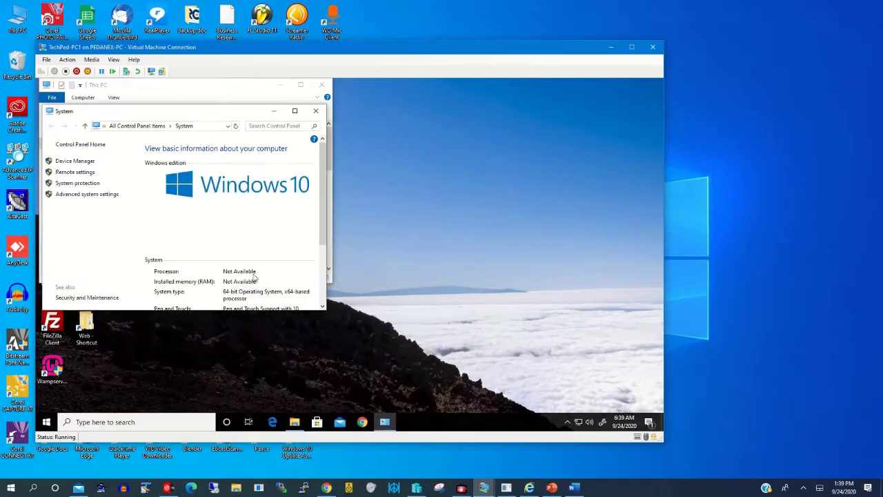
pyautogui.moveTo(326, 219); pyautogui.dragTo(326, 269)
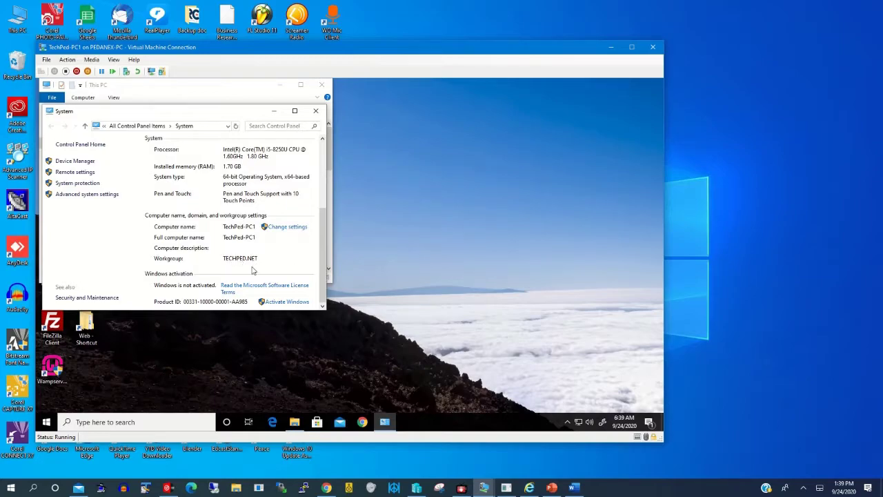
# Switch to the TechPed-PC2 VM and open its System page, showing workgroup WORKGROUP.
pyautogui.click(486, 487)
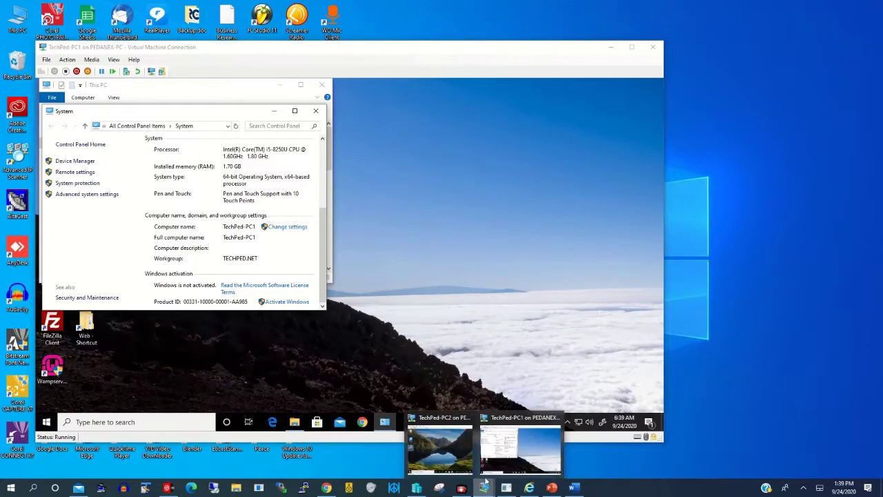
pyautogui.click(522, 450)
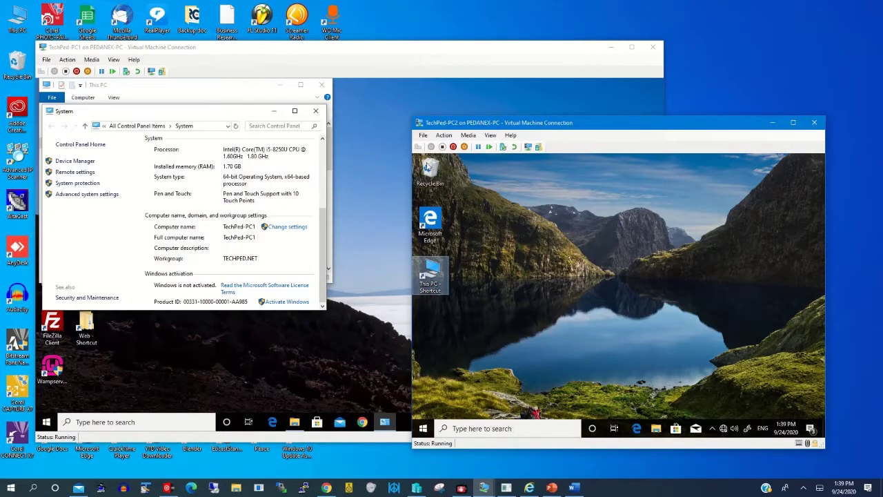
pyautogui.doubleClick(434, 272)
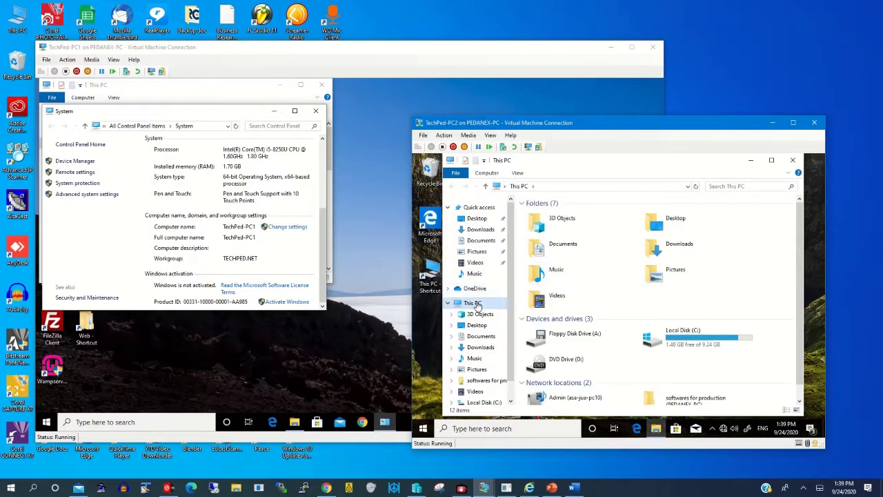
pyautogui.rightClick(478, 302)
pyautogui.click(528, 296)
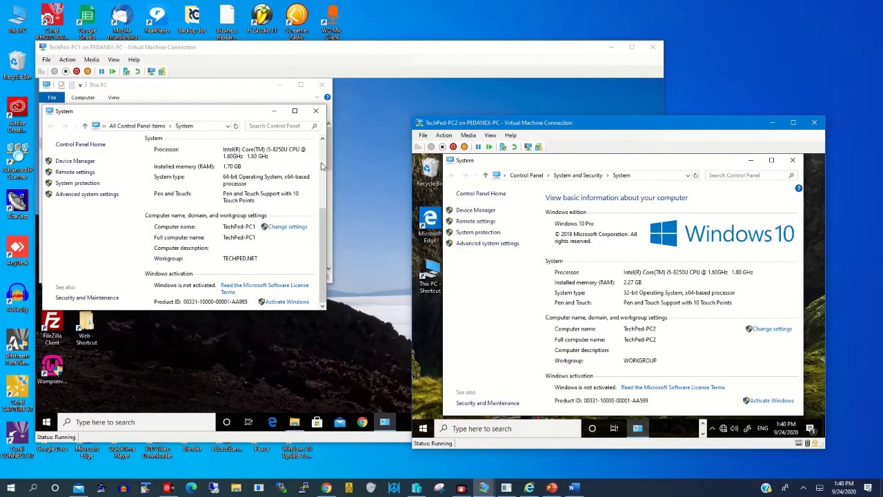
# Close PC1's System and This PC windows and open its network adapter list.
pyautogui.click(315, 111)
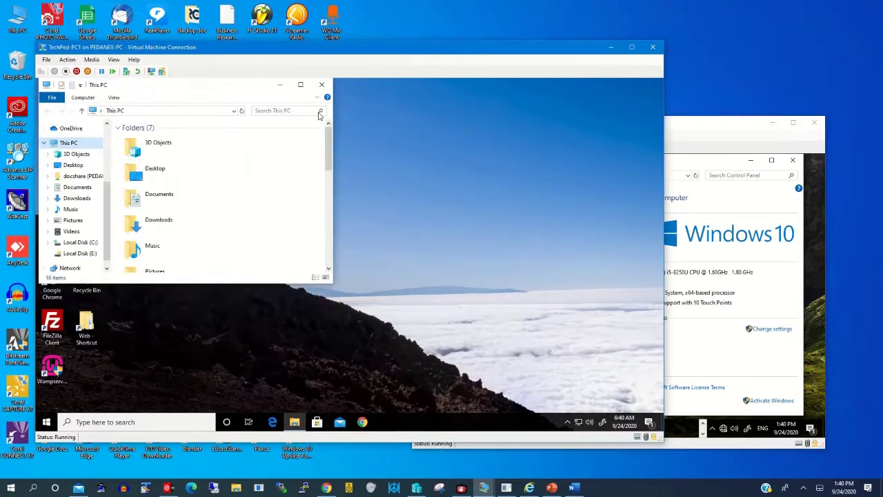
pyautogui.click(321, 84)
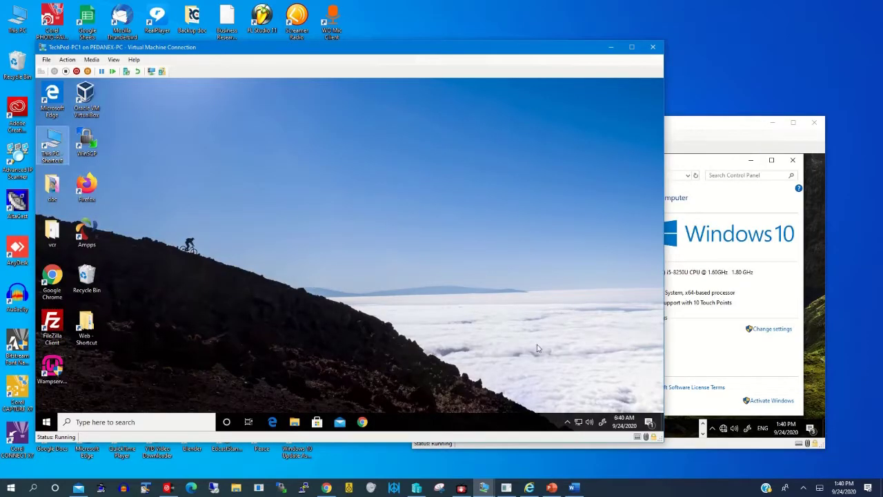
pyautogui.click(578, 422)
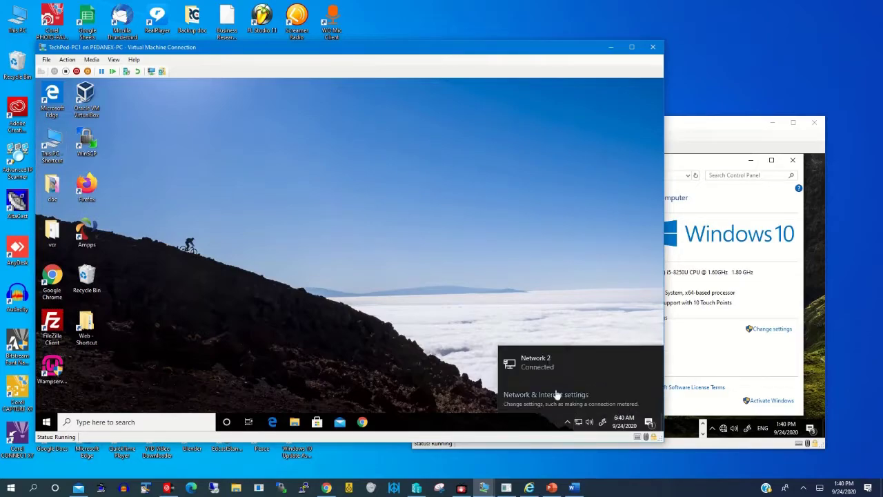
pyautogui.click(522, 393)
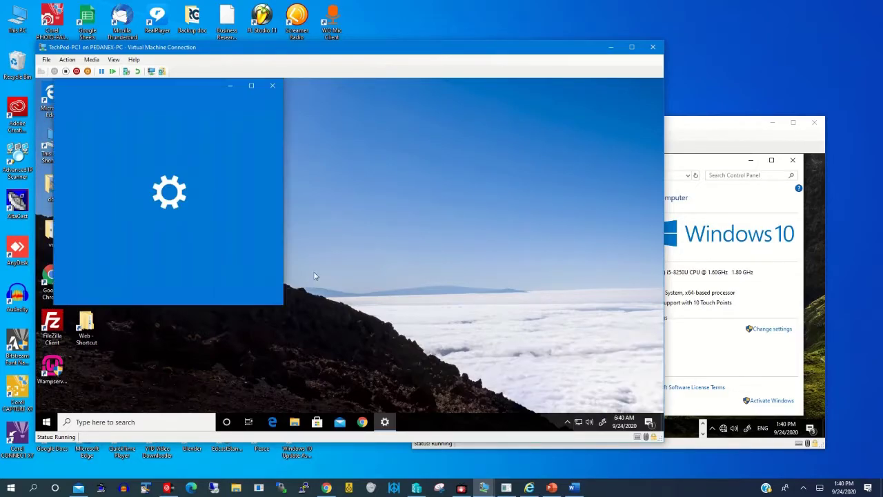
pyautogui.click(88, 185)
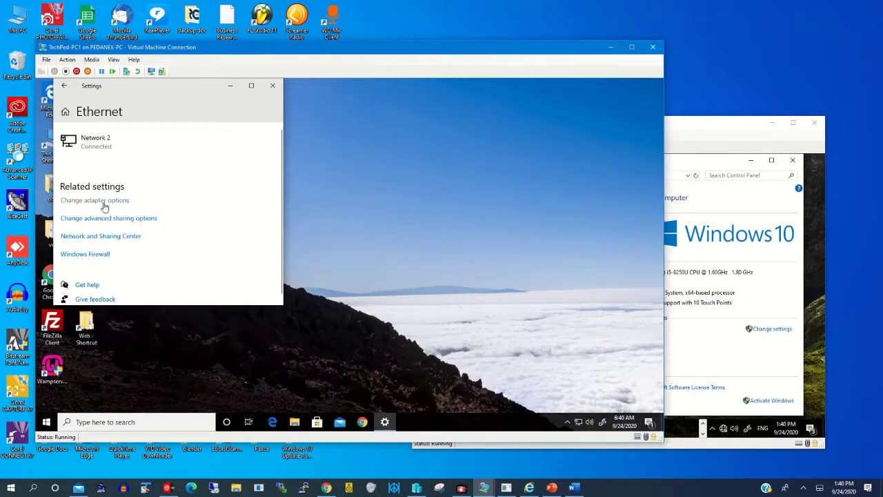
pyautogui.click(105, 203)
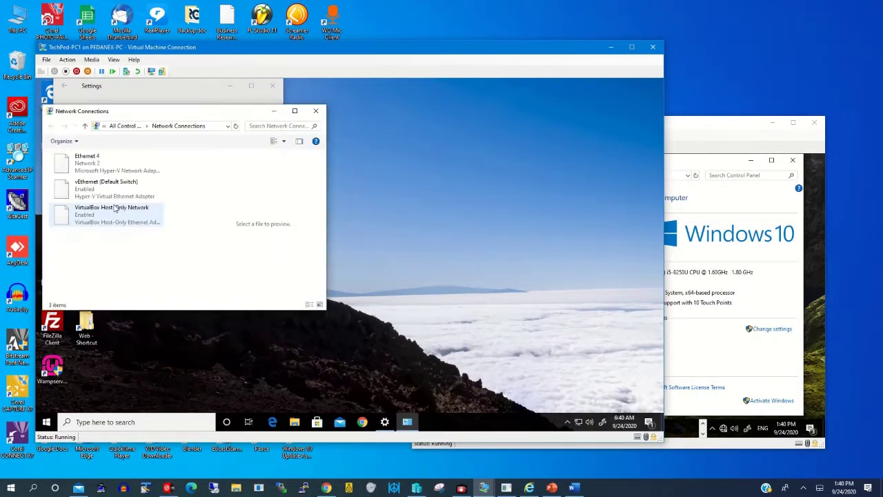
# Open Ethernet 4's IPv4 settings: static 10.200.24.21, DNS 8.8.8.8 and 10.200.24.5.
pyautogui.rightClick(89, 164)
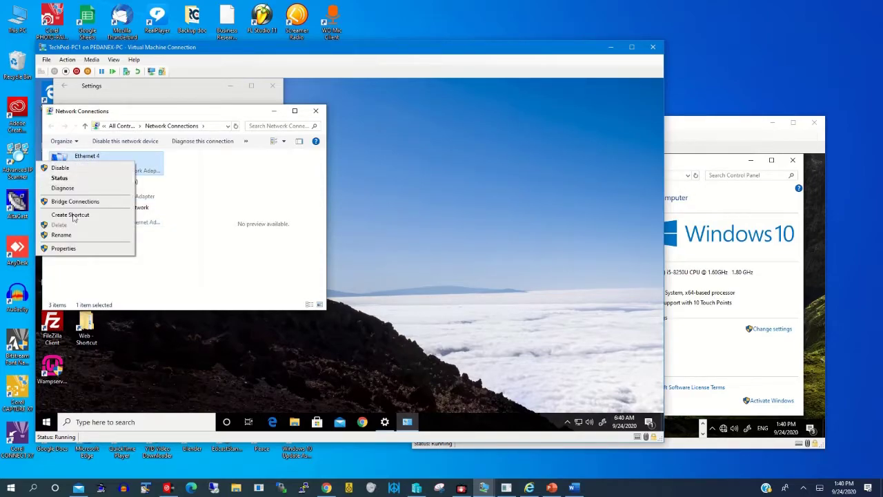
pyautogui.click(59, 249)
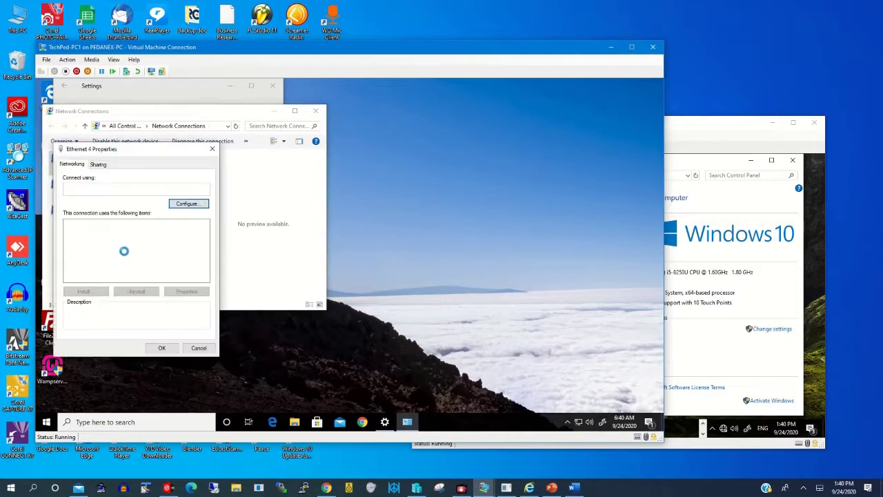
pyautogui.click(154, 263)
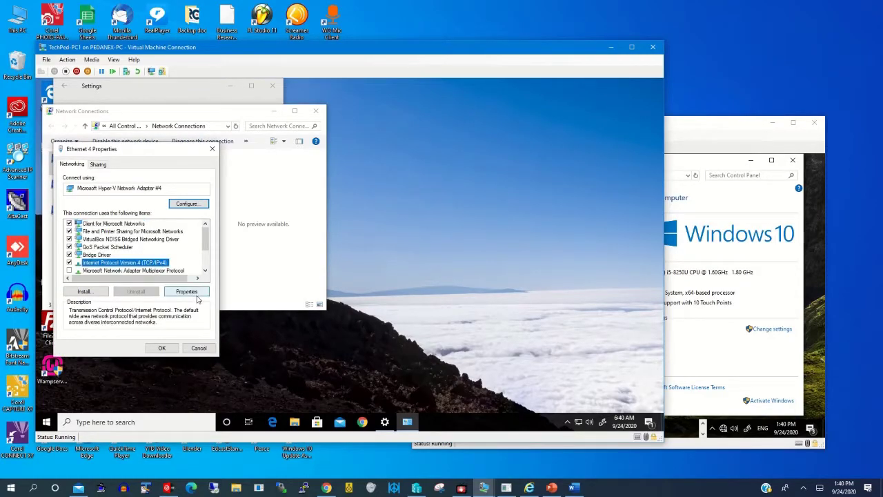
pyautogui.click(196, 294)
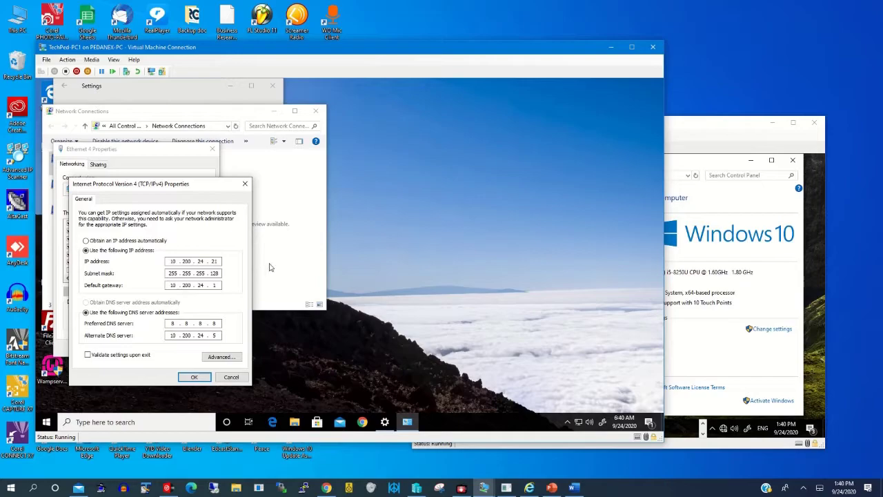
# On PC2, close the System and This PC windows and open Network & Internet settings.
pyautogui.click(698, 355)
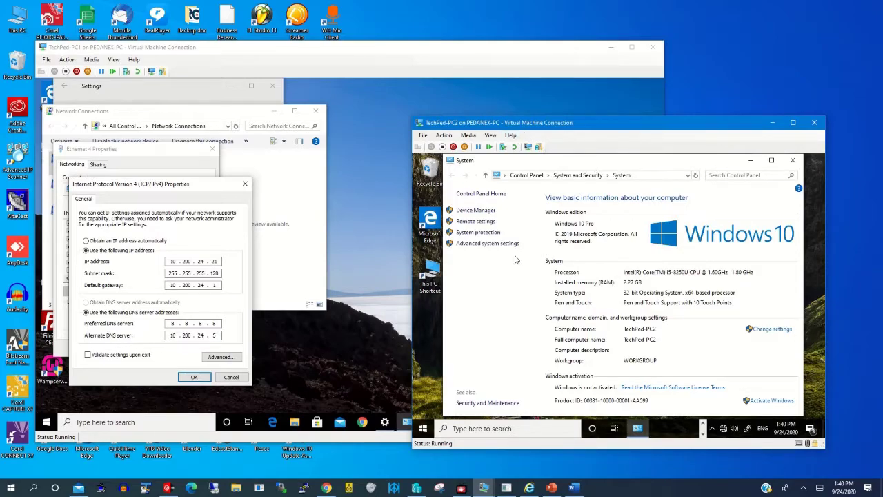
pyautogui.click(794, 167)
pyautogui.click(793, 165)
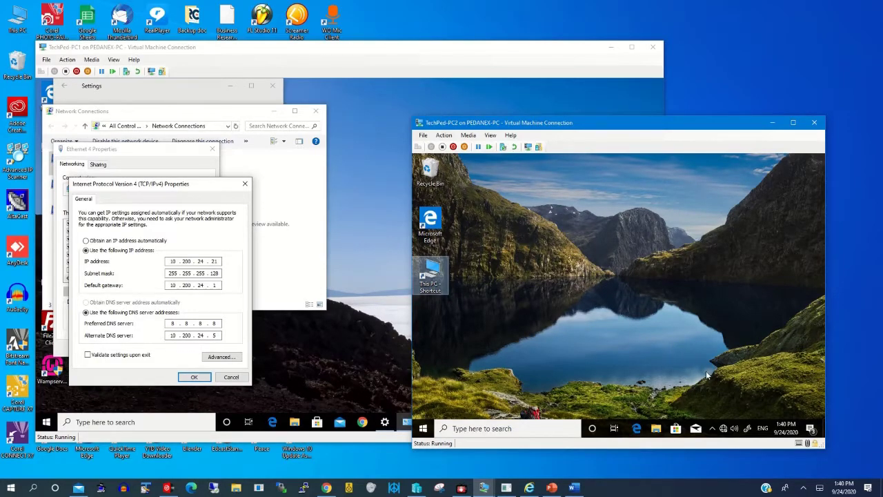
pyautogui.click(723, 429)
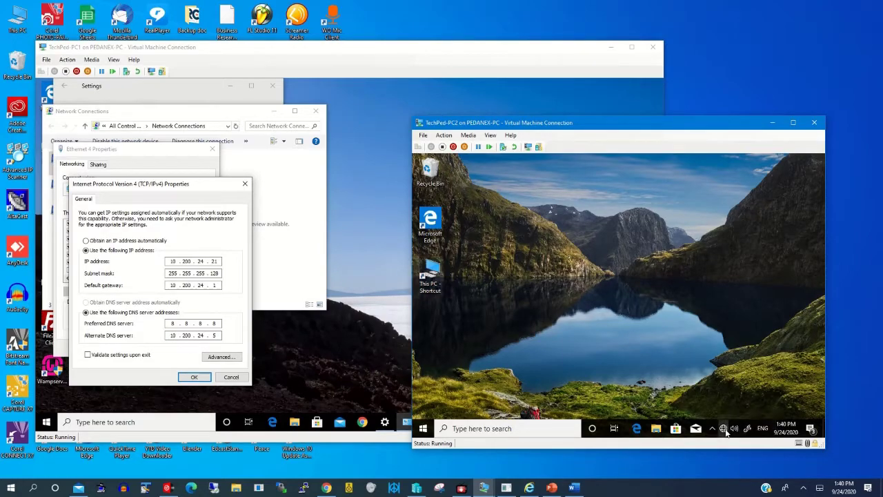
pyautogui.click(716, 408)
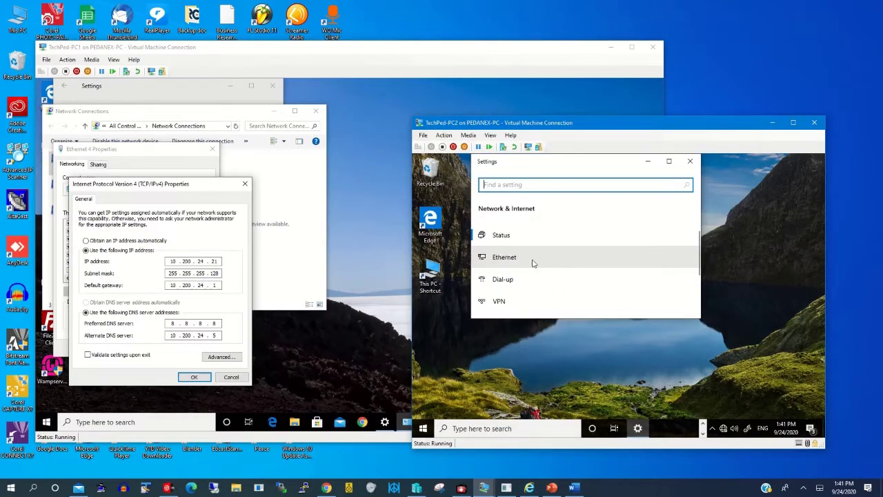
pyautogui.click(803, 488)
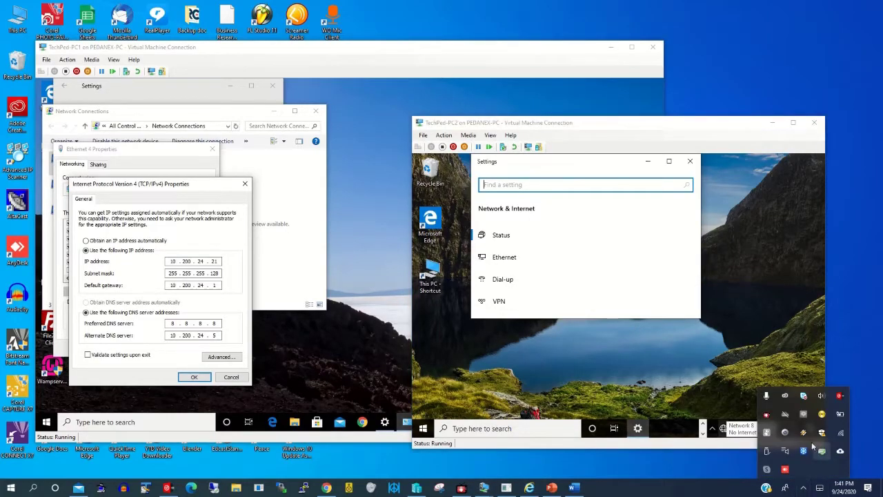
pyautogui.click(607, 340)
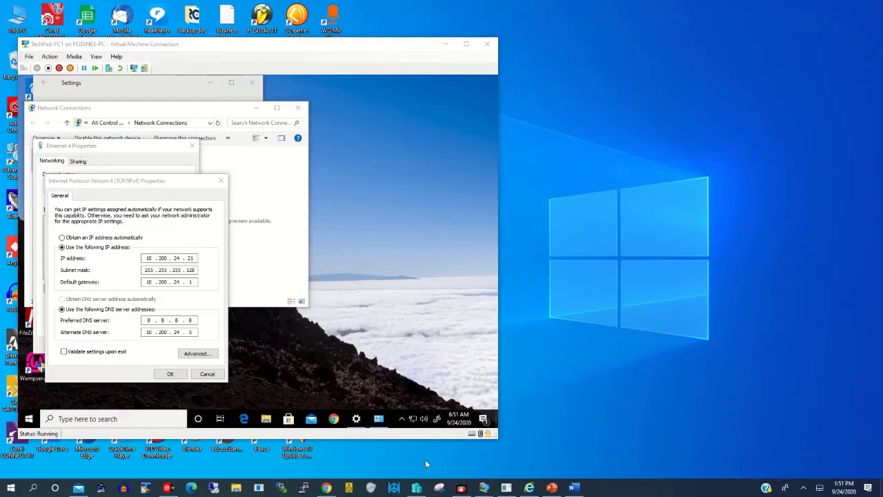
pyautogui.moveTo(483, 487)
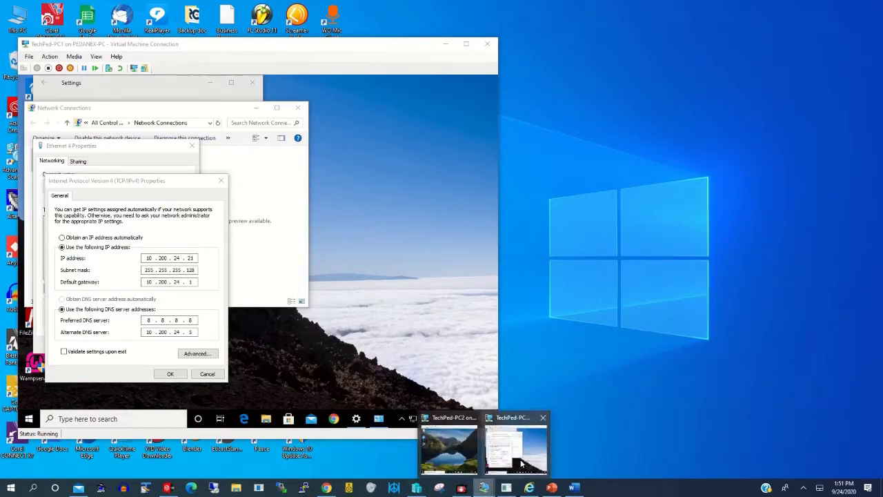
# Bring PC2's window back and open its network adapter list from Ethernet settings.
pyautogui.click(449, 449)
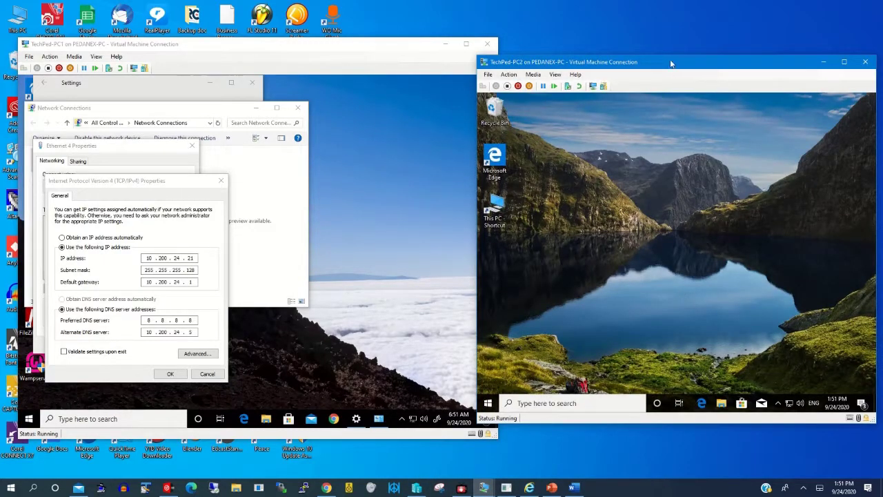
pyautogui.moveTo(671, 64); pyautogui.dragTo(632, 67)
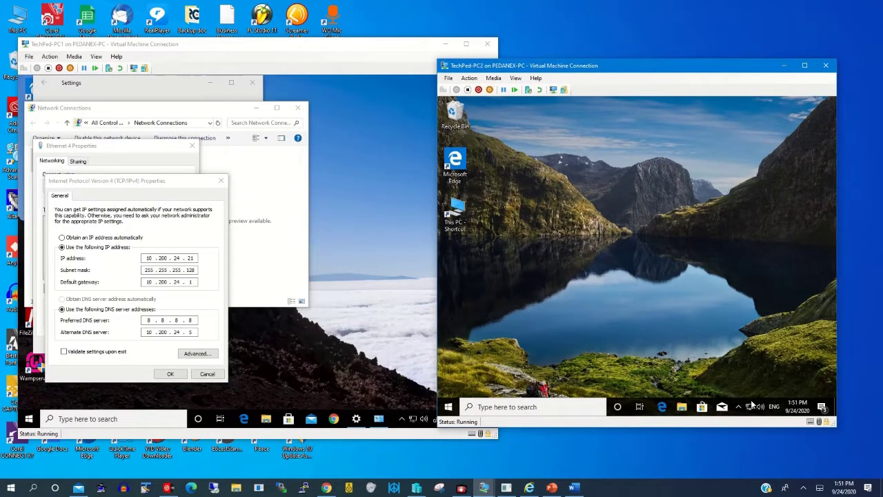
pyautogui.rightClick(752, 406)
pyautogui.click(753, 396)
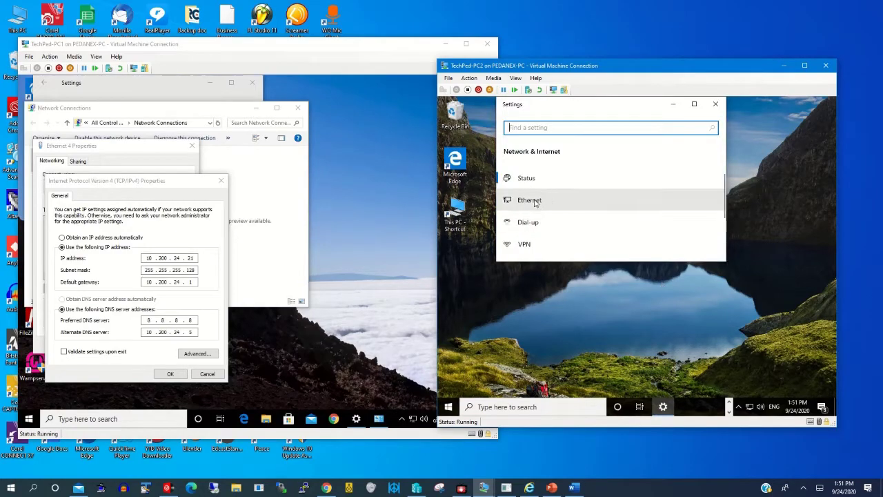
pyautogui.click(538, 200)
pyautogui.click(560, 219)
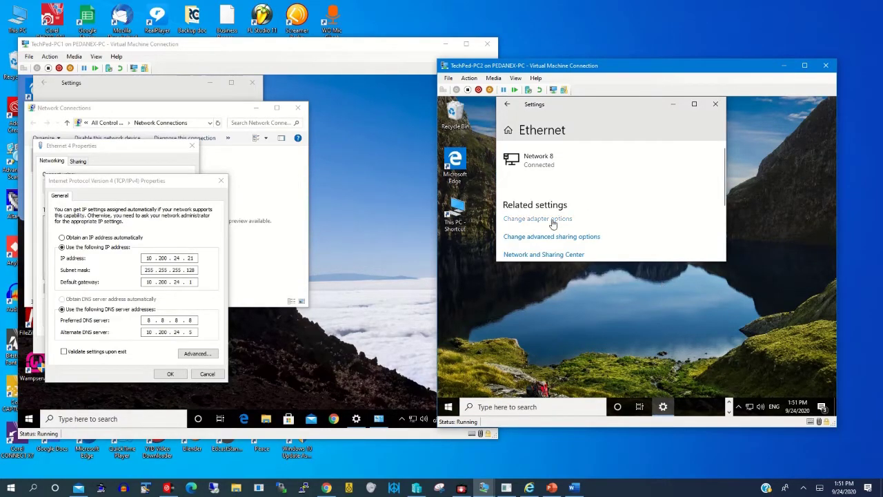
# Review Ethernet 6 details (address 10.200.24.23, mask, gateway 10.200.24.1, DNS) against PC1's settings.
pyautogui.click(507, 173)
pyautogui.rightClick(507, 171)
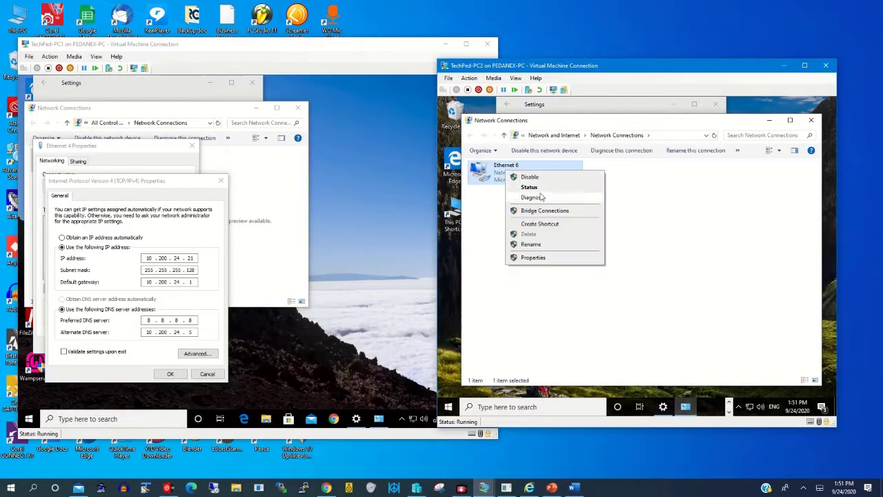
pyautogui.click(540, 188)
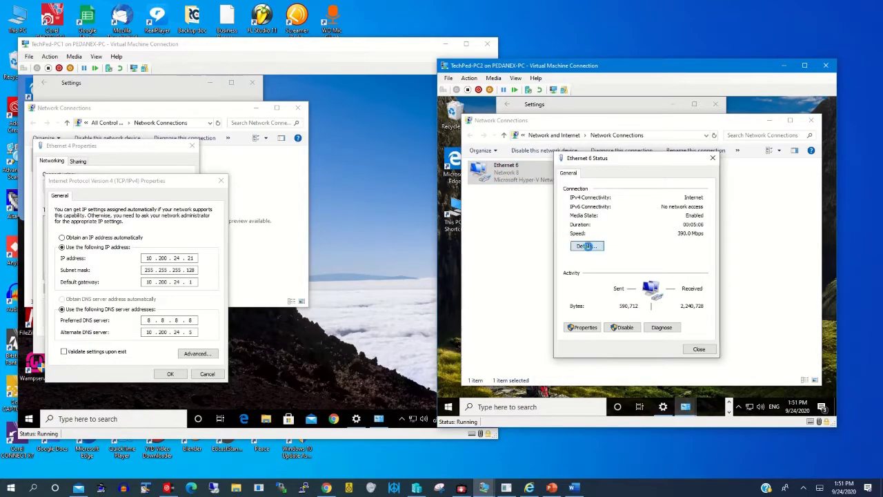
pyautogui.click(586, 247)
pyautogui.click(652, 241)
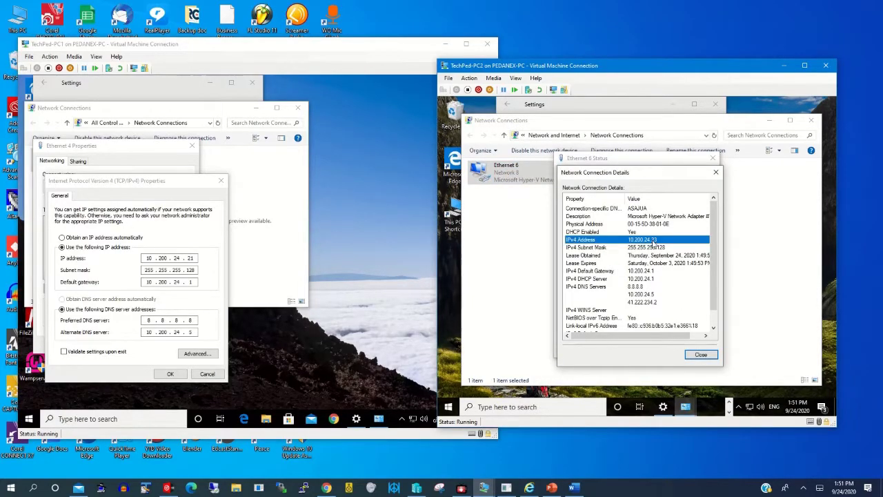
pyautogui.click(194, 258)
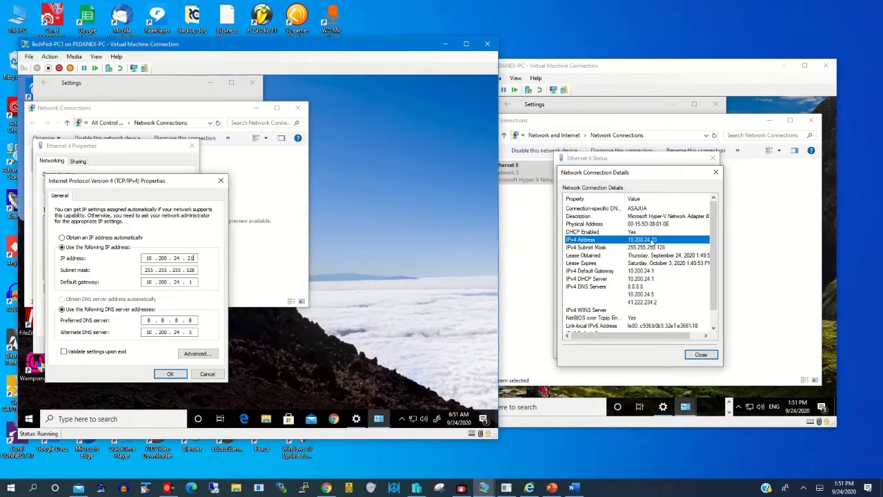
pyautogui.click(638, 248)
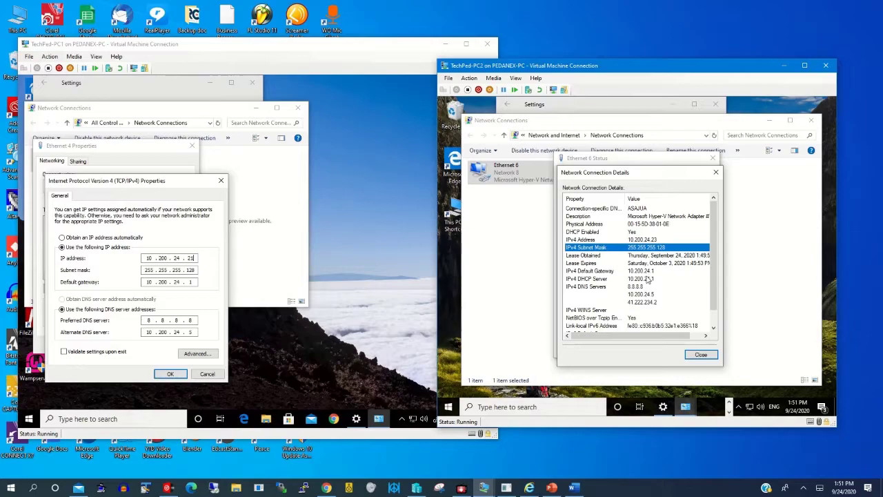
pyautogui.click(647, 271)
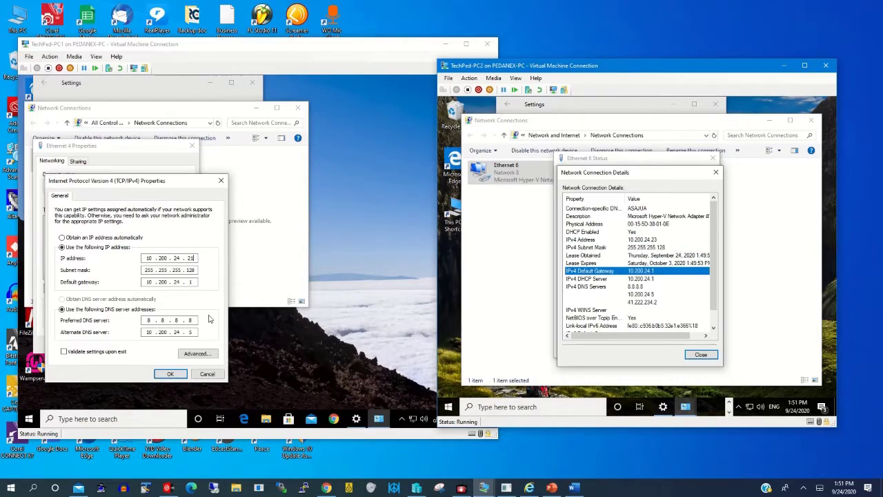
pyautogui.click(635, 287)
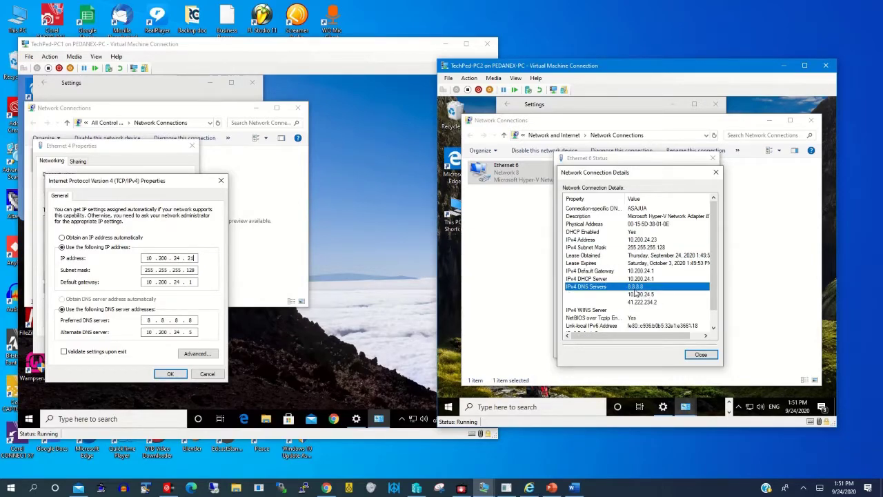
pyautogui.click(703, 355)
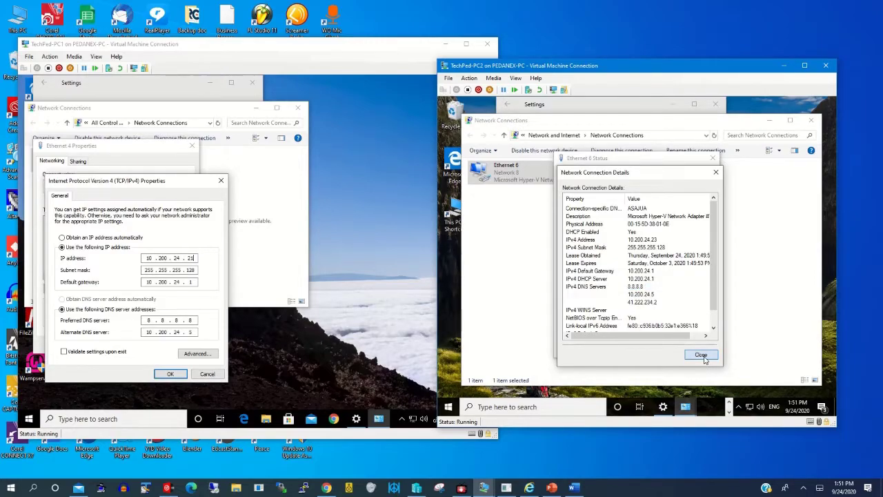
# Close PC2's Ethernet status and settings, then open System Properties showing TechPed-PC2 in WORKGROUP.
pyautogui.click(701, 352)
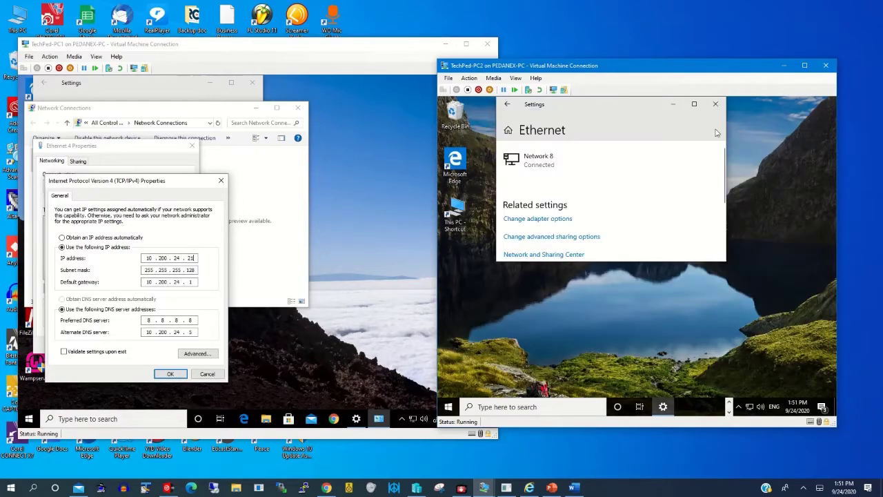
pyautogui.click(716, 105)
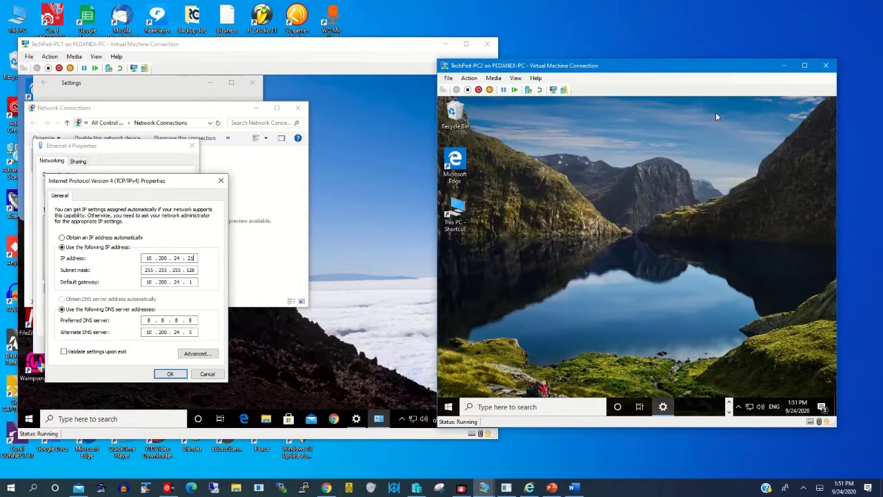
pyautogui.doubleClick(459, 204)
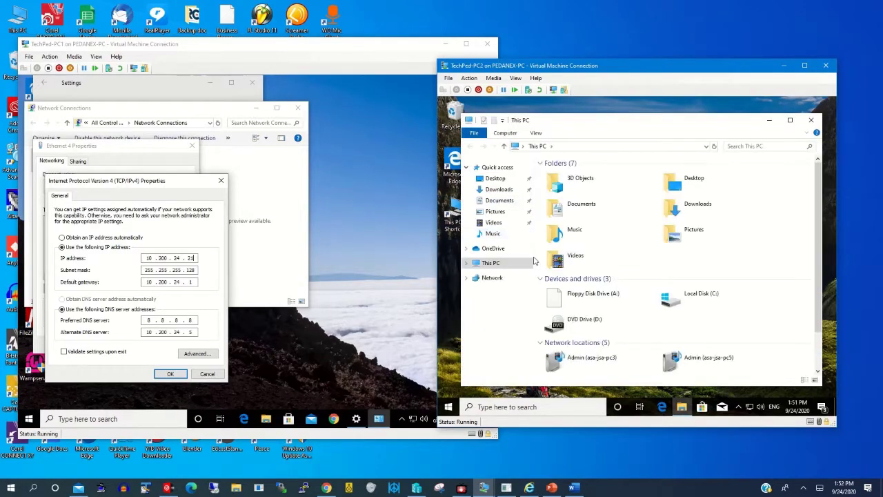
pyautogui.click(490, 262)
pyautogui.rightClick(497, 268)
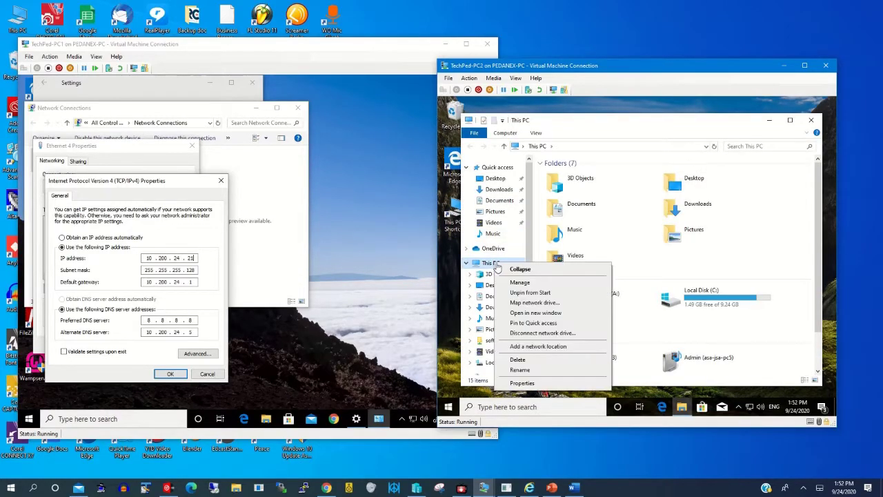
pyautogui.click(522, 383)
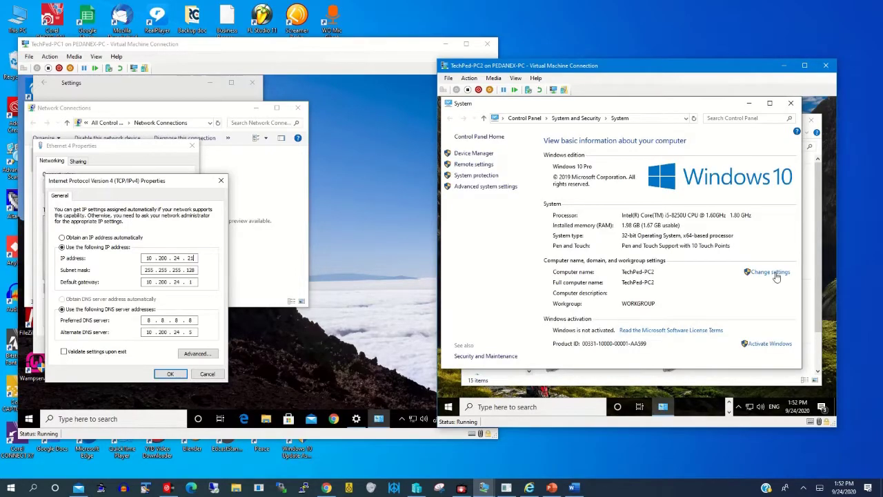
pyautogui.click(774, 274)
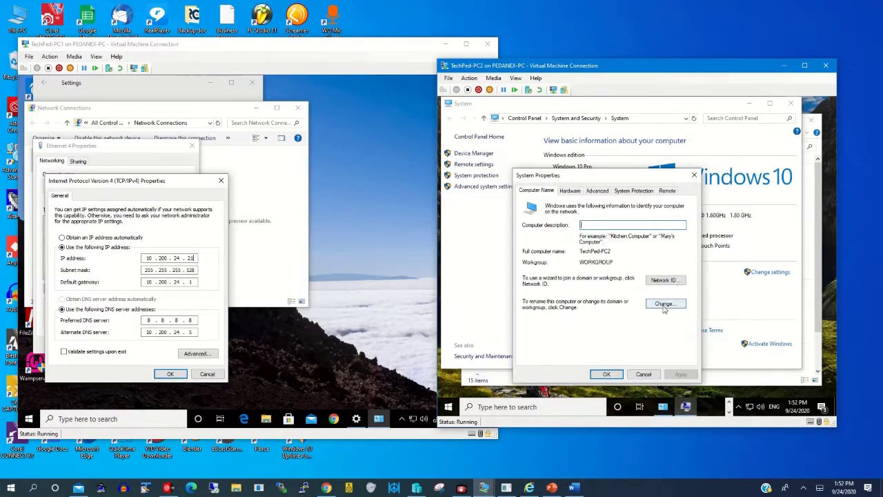
# Open PC2's name/workgroup change dialog and close PC1's IPv4, adapter and network settings windows.
pyautogui.click(666, 305)
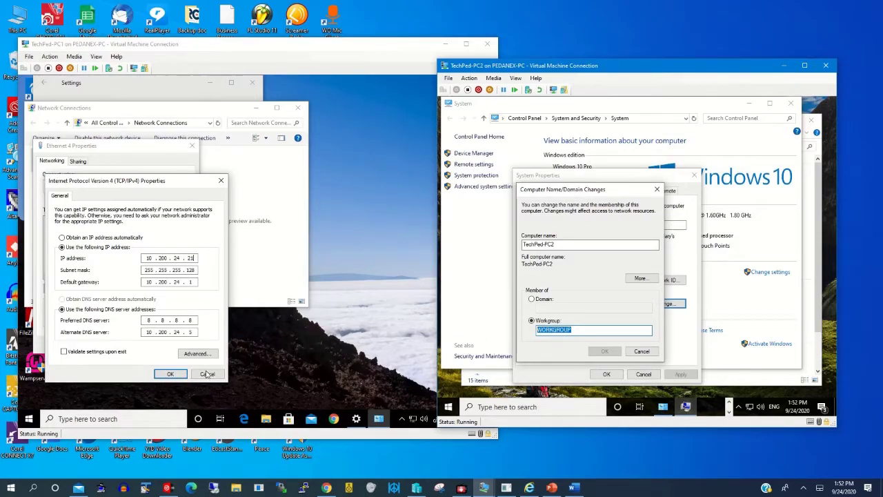
pyautogui.click(180, 374)
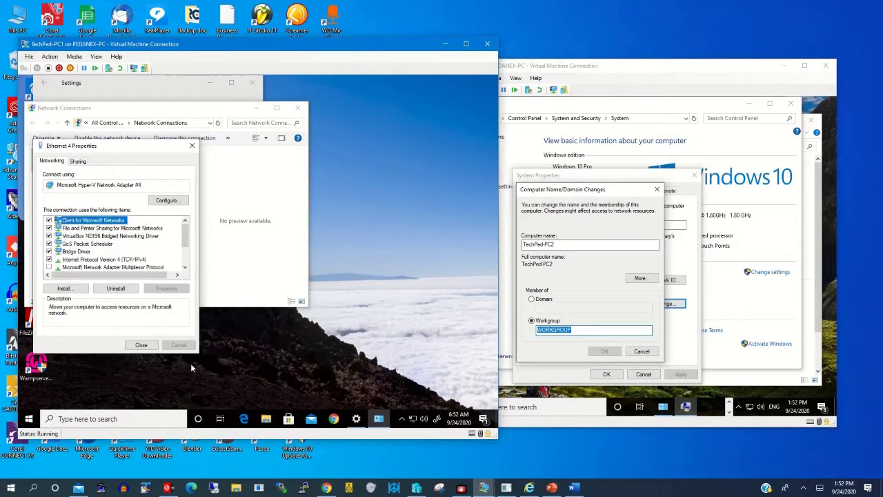
pyautogui.click(141, 345)
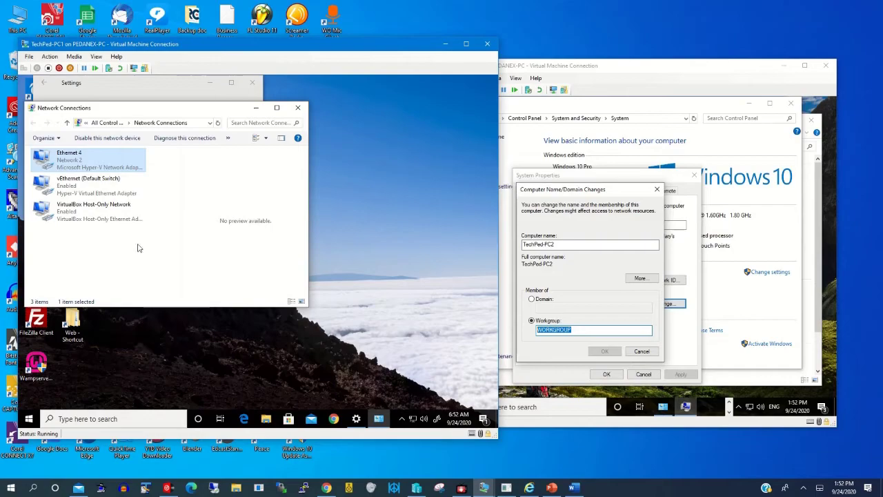
pyautogui.click(298, 108)
pyautogui.click(253, 83)
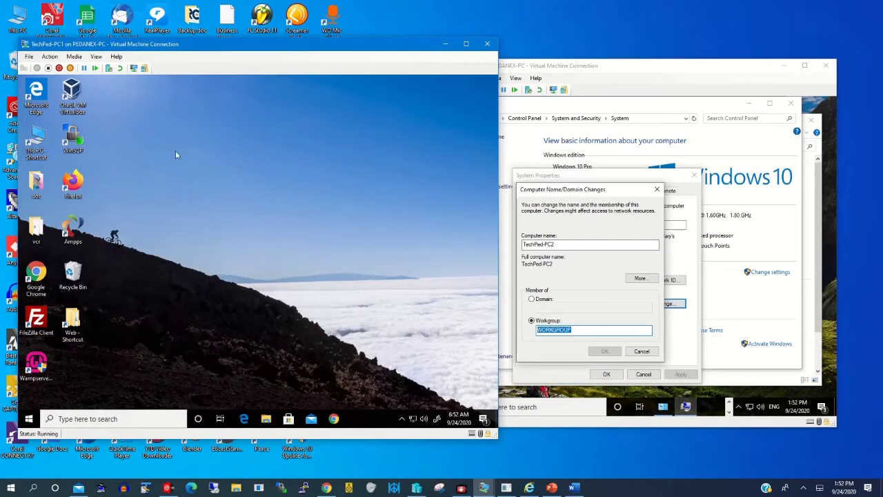
# Open PC1's system information from This PC, showing workgroup TECHPED.NET.
pyautogui.rightClick(40, 137)
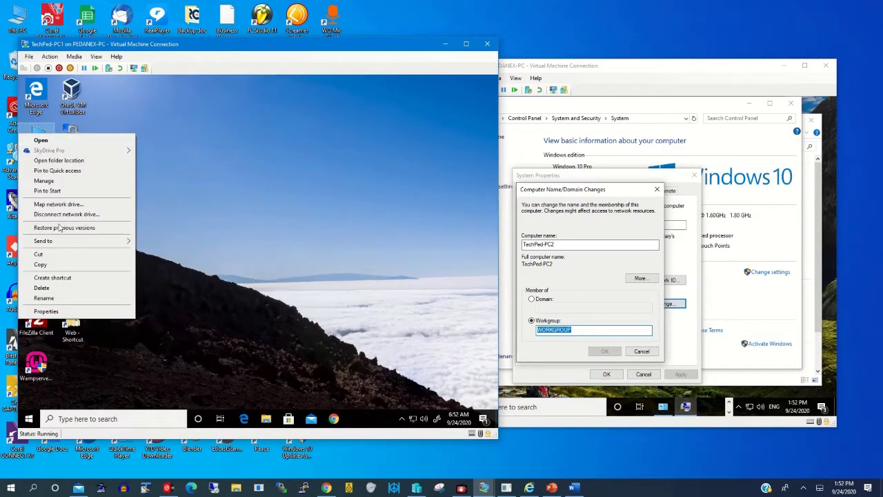
pyautogui.click(40, 141)
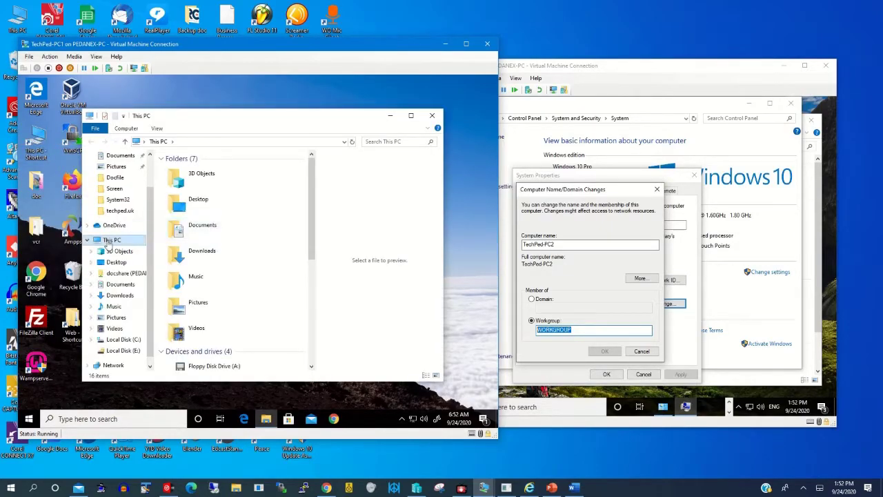
pyautogui.rightClick(110, 242)
pyautogui.click(62, 362)
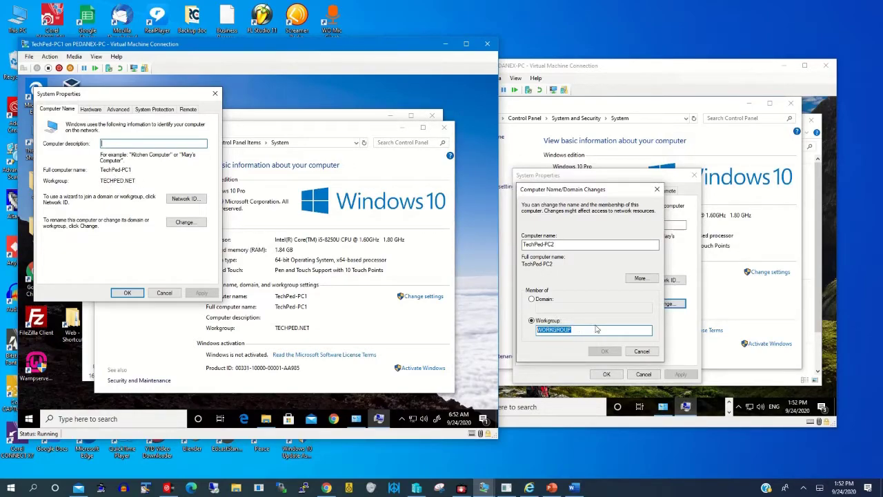
# Change PC2's workgroup from WORKGROUP to TECHPED.NET, acknowledge the notices, and restart now.
pyautogui.click(573, 336)
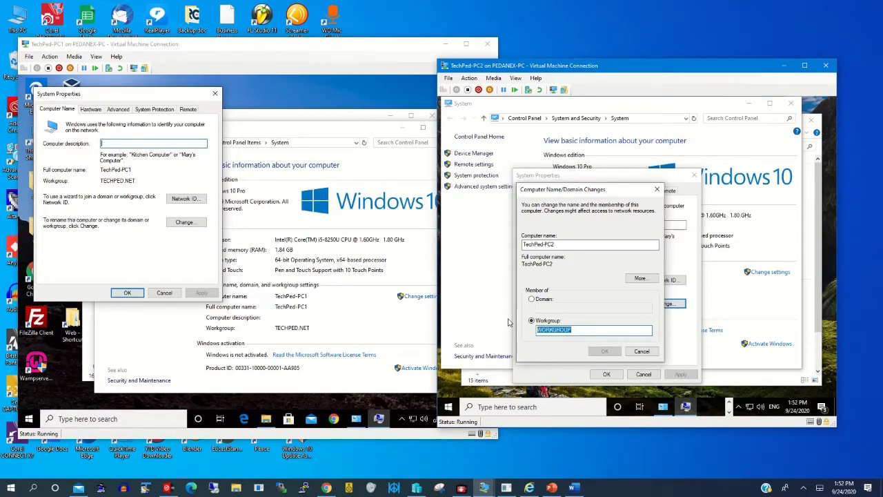
pyautogui.write('TECHPED.NET')
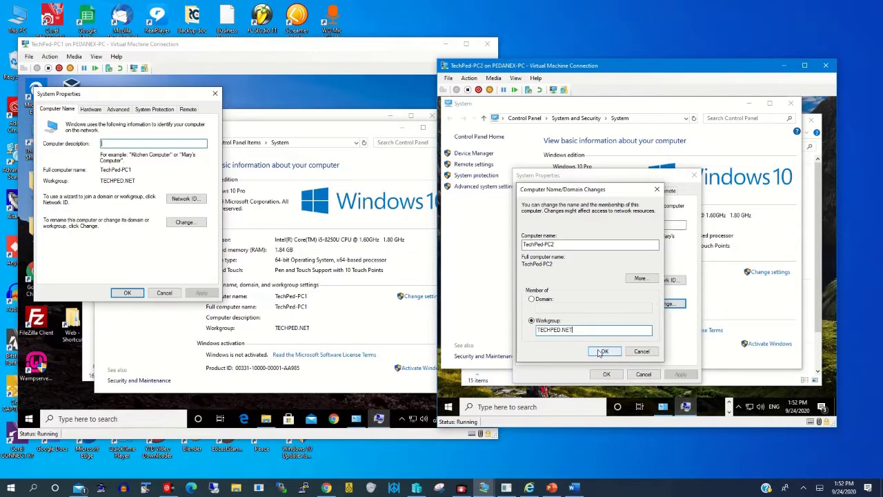
pyautogui.click(600, 352)
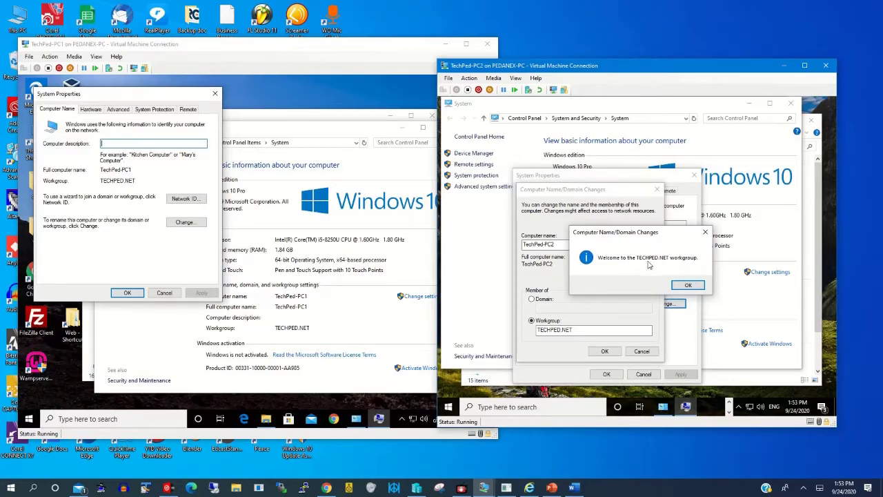
pyautogui.click(694, 286)
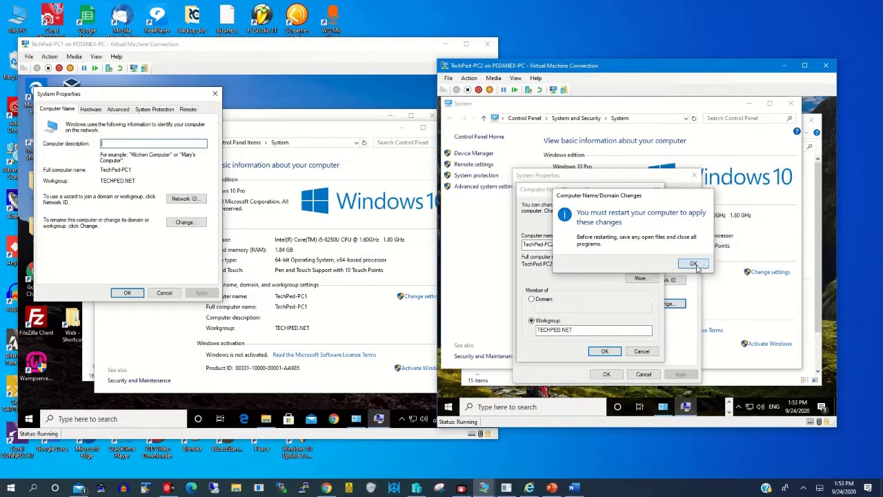
pyautogui.click(694, 263)
pyautogui.click(607, 375)
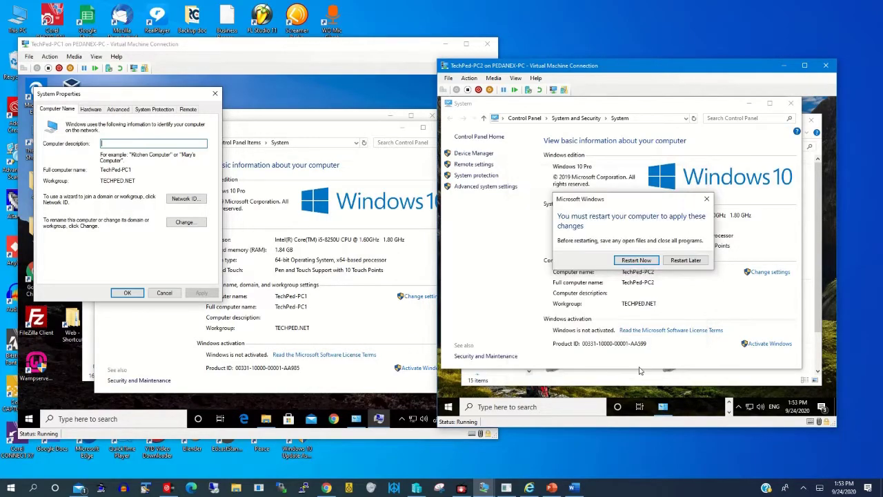
pyautogui.click(645, 262)
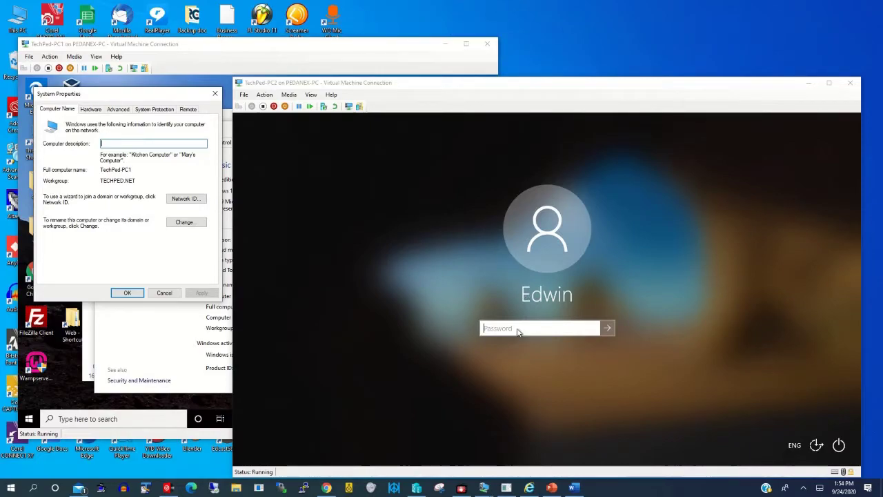
# Sign in to TechPed-PC2 with the account password, then narrow its VM window.
pyautogui.click(510, 329)
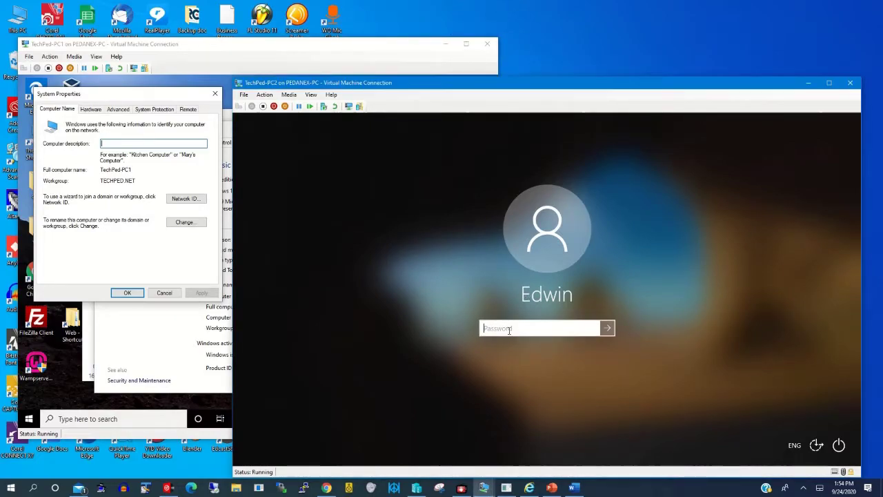
pyautogui.write('•••••')
pyautogui.press('Return')
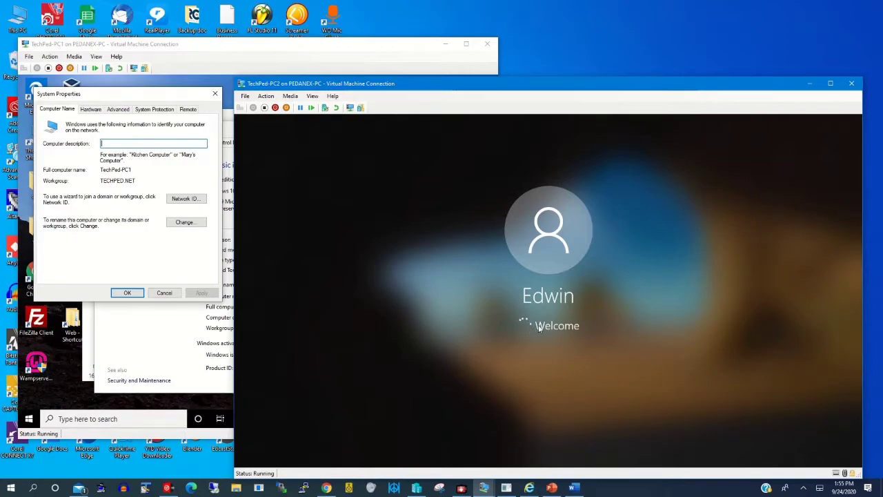
pyautogui.moveTo(864, 400); pyautogui.dragTo(730, 391)
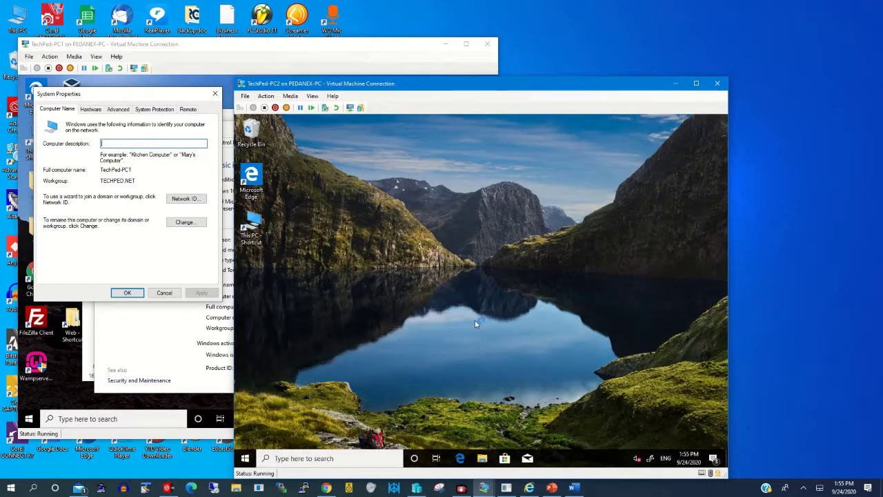
# Move PC2's window aside and close PC1's System, System Properties and This PC windows.
pyautogui.moveTo(481, 88); pyautogui.dragTo(605, 44)
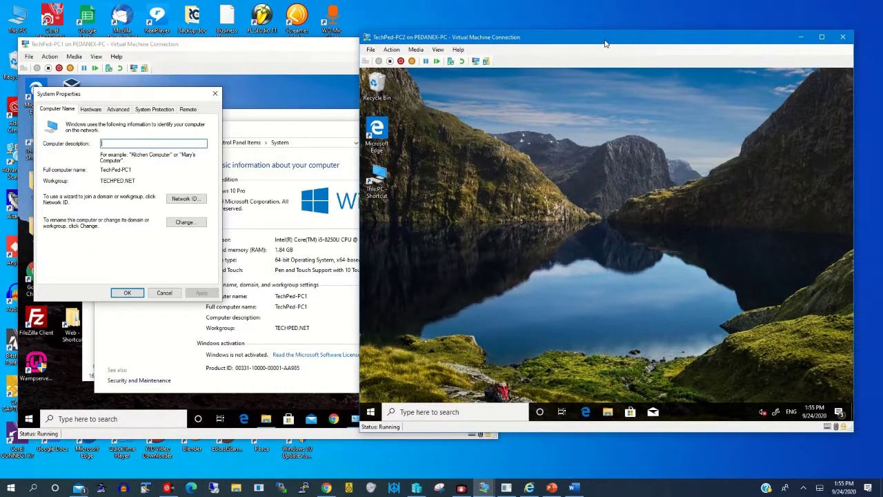
pyautogui.click(331, 128)
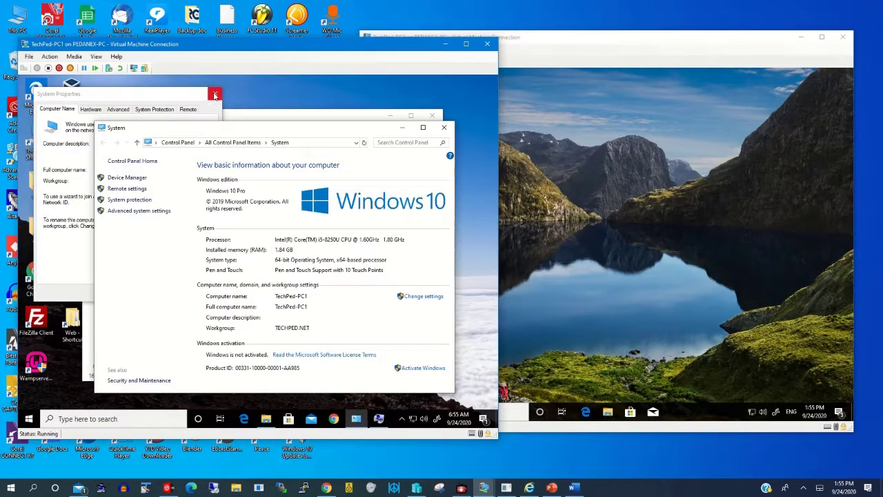
pyautogui.click(444, 127)
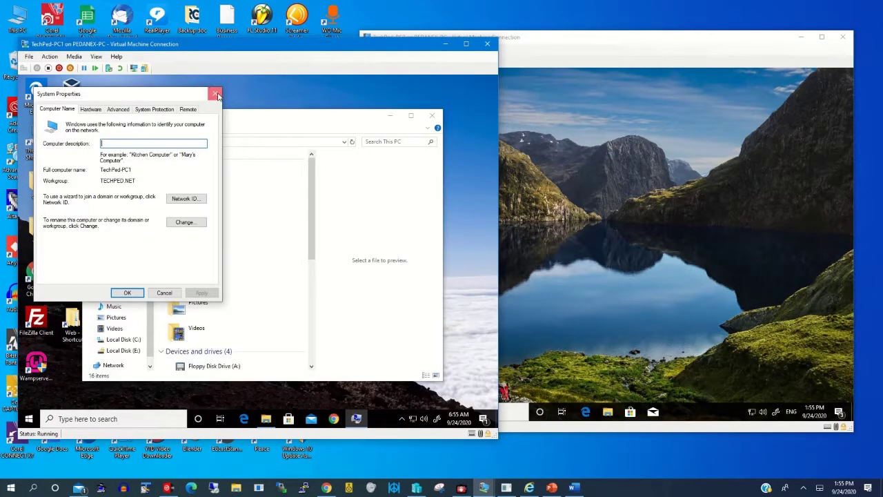
pyautogui.click(214, 94)
pyautogui.click(432, 115)
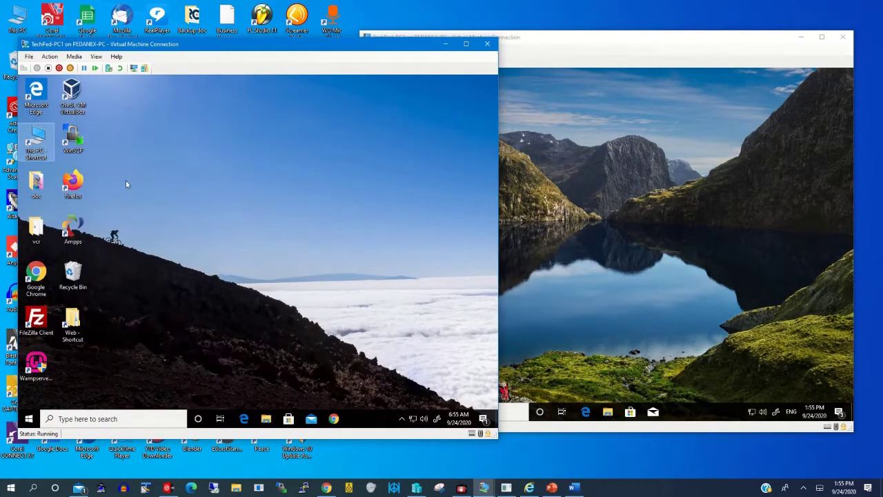
# Browse PC1's Network view listing TECHPED-PC1 and TECHPED-PC2, opening TECHPED-PC1 and returning.
pyautogui.doubleClick(36, 142)
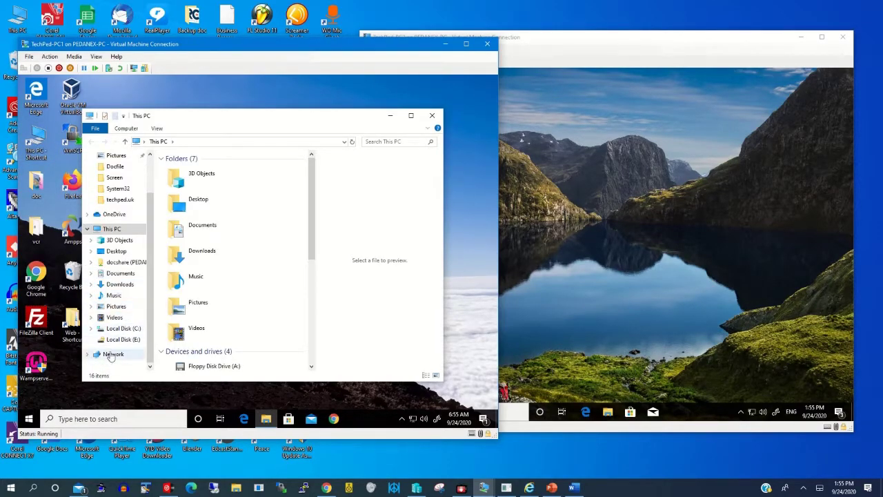
pyautogui.click(113, 354)
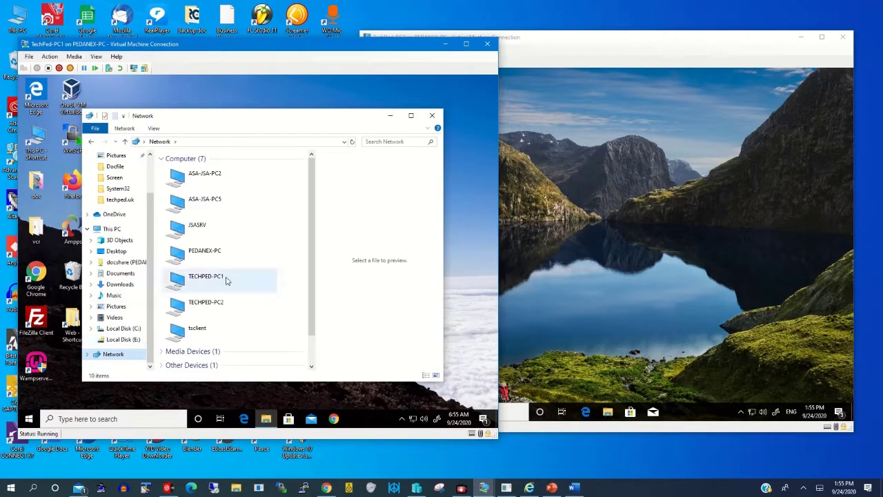
pyautogui.scroll(-2, 249, 287)
pyautogui.scroll(2, 269, 247)
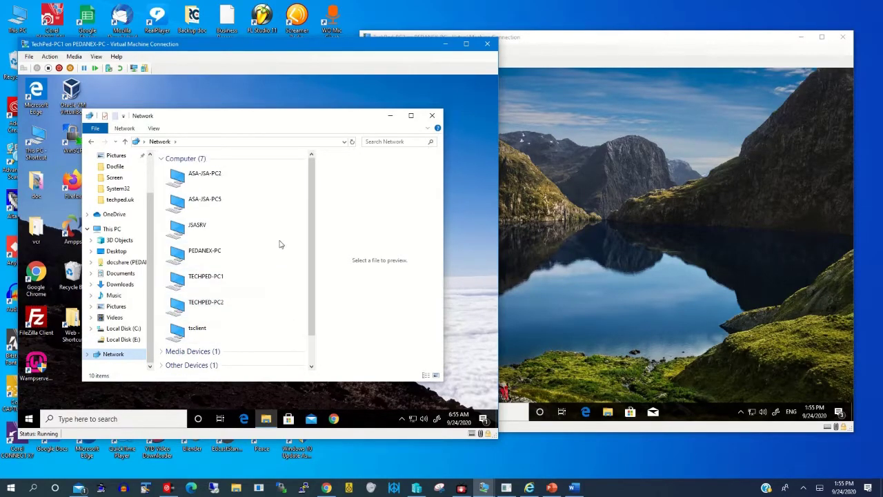
pyautogui.scroll(-1, 280, 224)
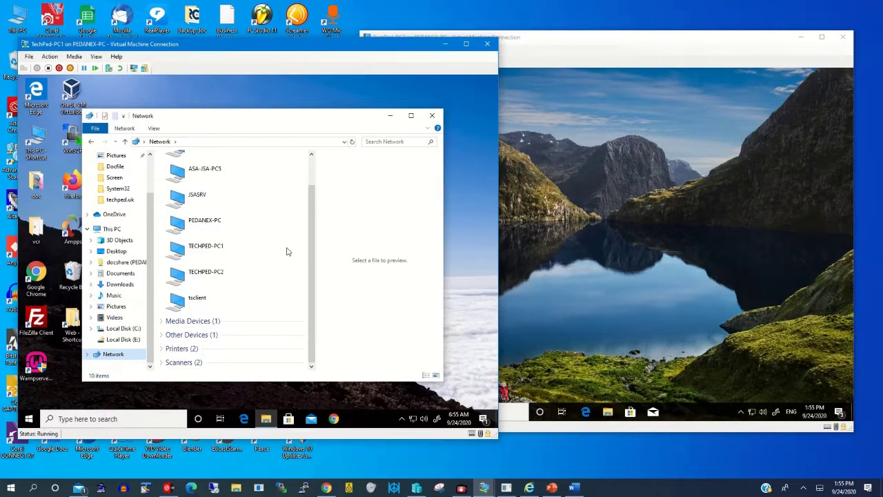
pyautogui.scroll(1, 287, 255)
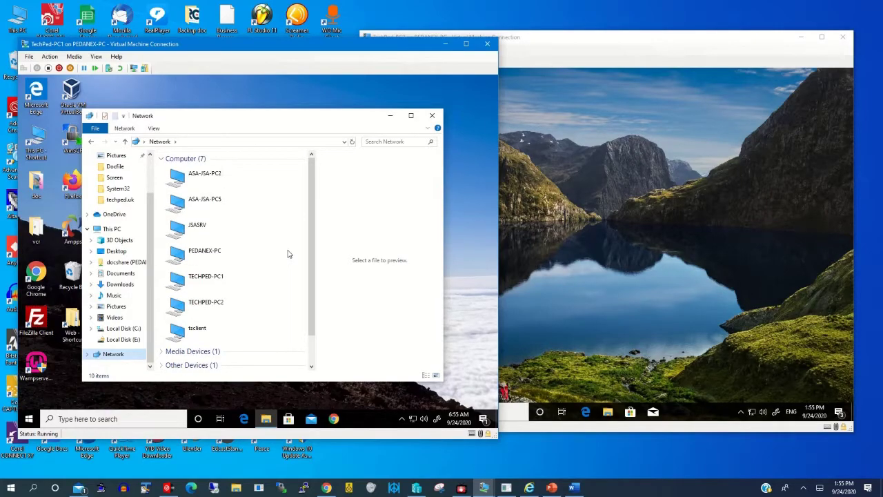
pyautogui.scroll(-1, 288, 254)
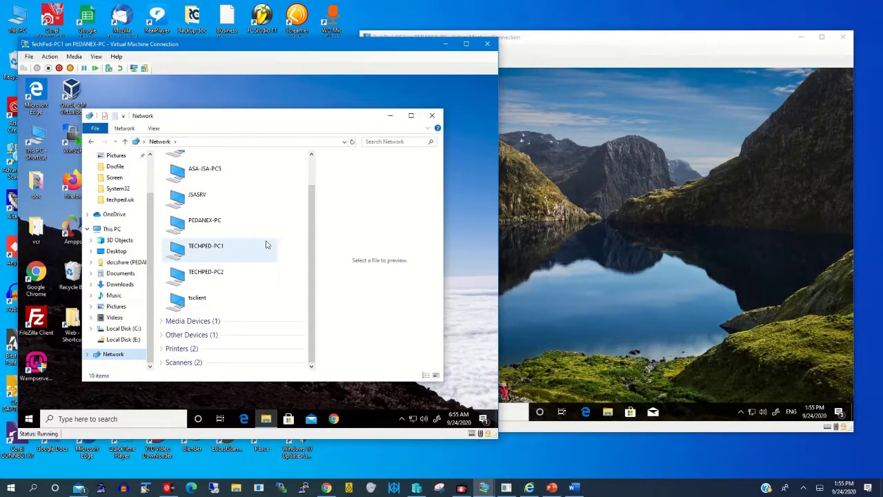
pyautogui.scroll(1, 302, 244)
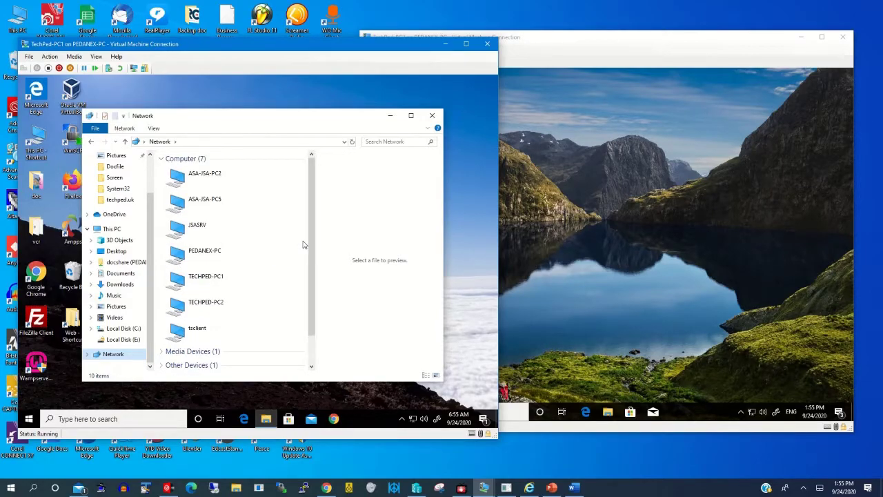
pyautogui.click(236, 280)
pyautogui.doubleClick(236, 280)
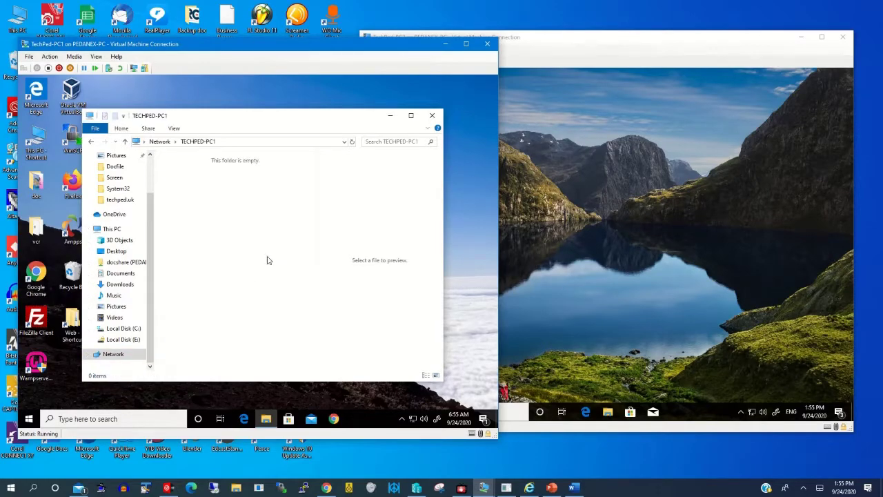
pyautogui.click(159, 142)
pyautogui.scroll(-1, 232, 299)
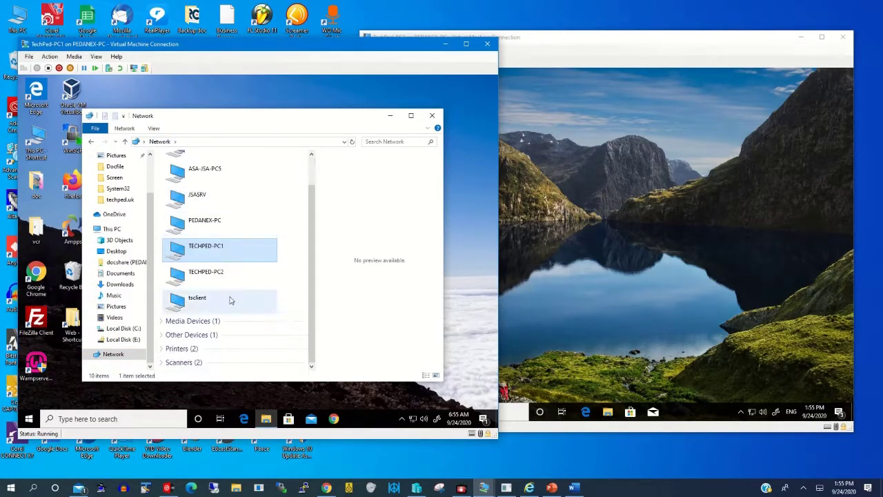
pyautogui.moveTo(442, 21)
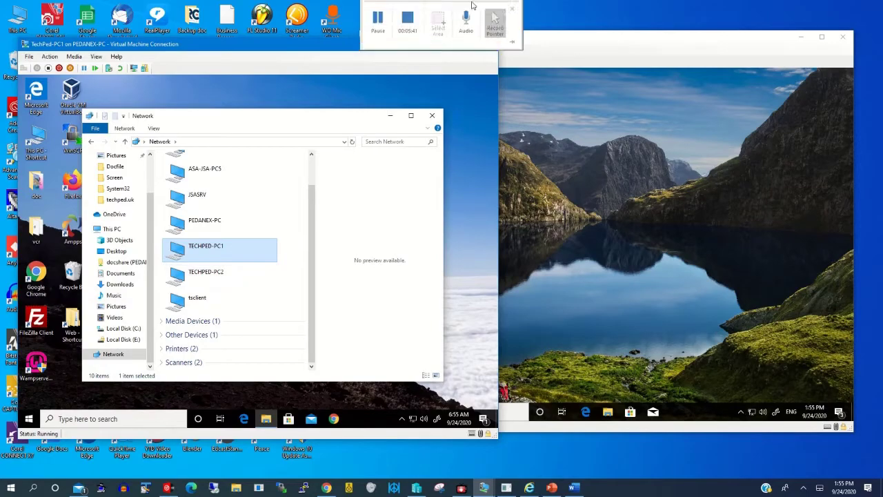
pyautogui.click(383, 21)
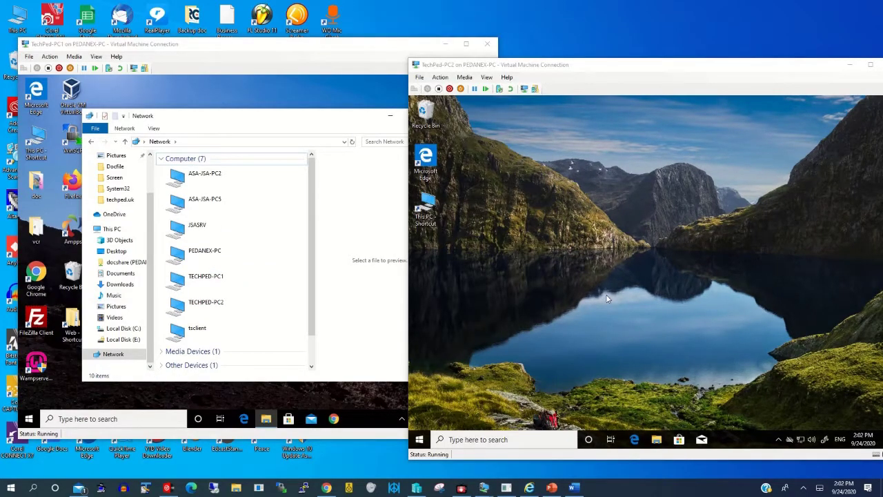
# On TechPed-PC2, open This PC and go to the Network view.
pyautogui.doubleClick(431, 207)
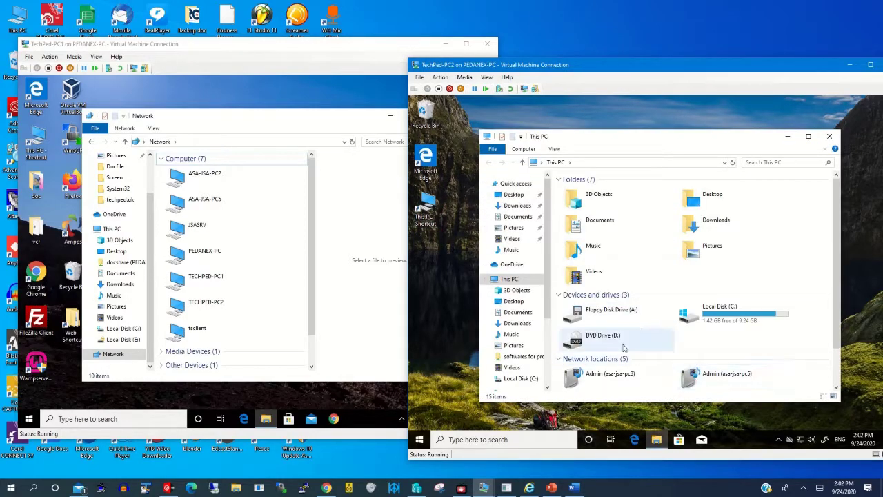
pyautogui.scroll(-2, 524, 324)
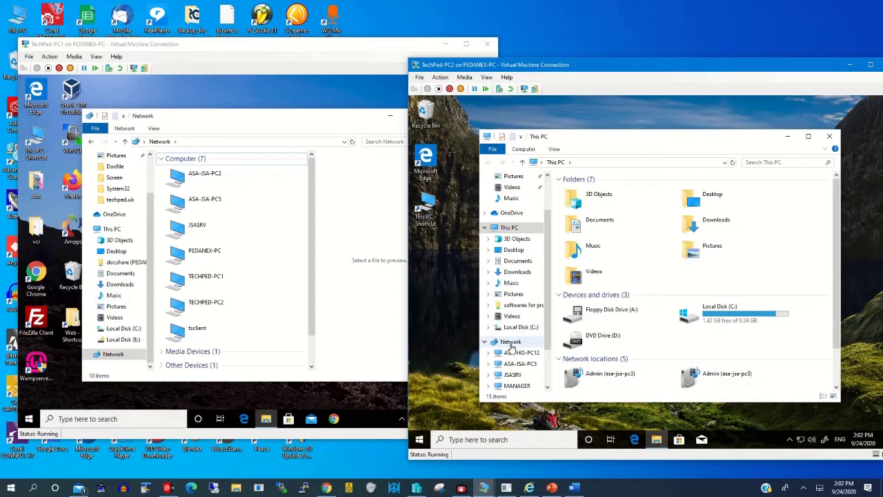
pyautogui.click(510, 342)
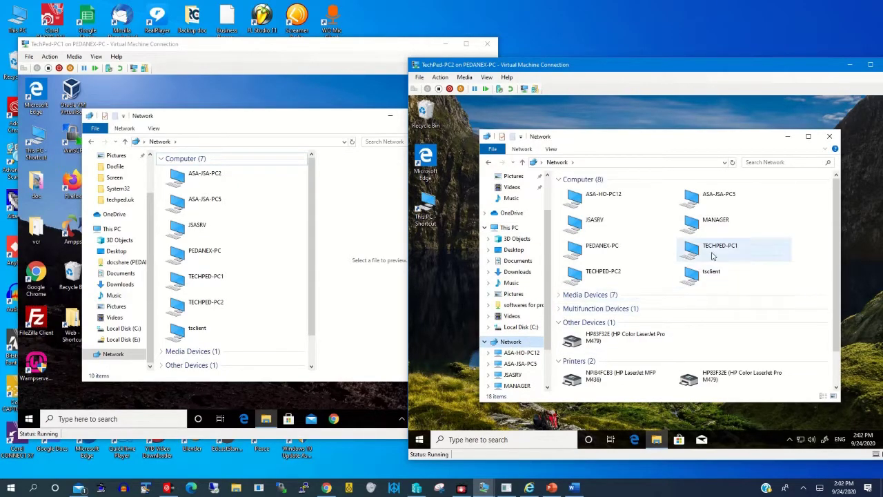
# Select TECHPED-PC1 and TECHPED-PC2 in PC2's network list, then TECHPED-PC2 in PC1's list.
pyautogui.click(728, 250)
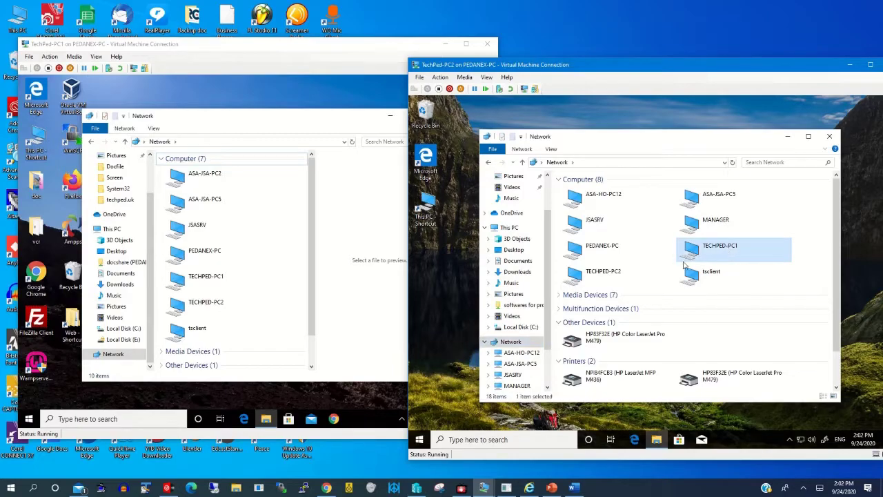
pyautogui.click(590, 276)
pyautogui.click(207, 281)
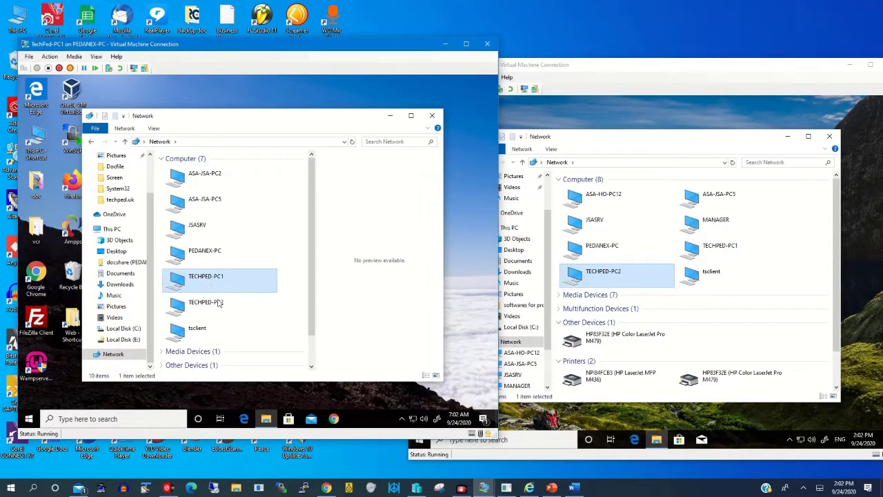
pyautogui.click(218, 306)
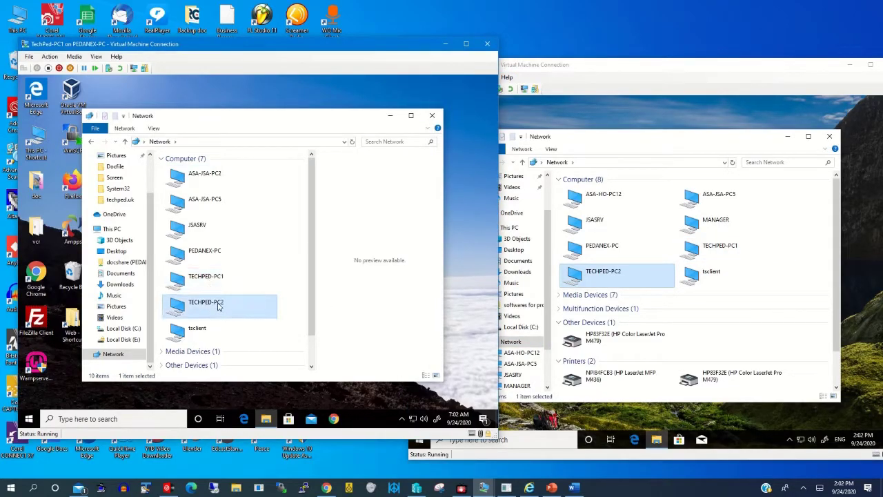
# Open TechPed-PC1's System properties, showing the TECHPED.NET workgroup.
pyautogui.doubleClick(38, 138)
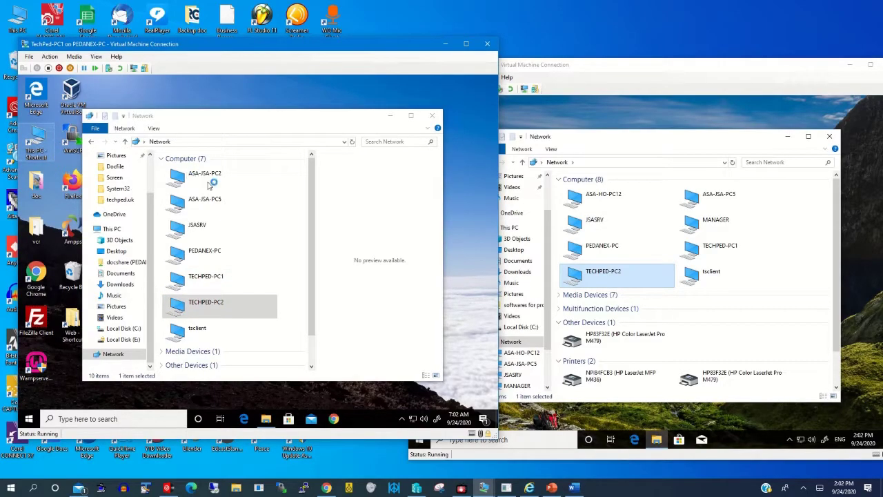
pyautogui.rightClick(134, 252)
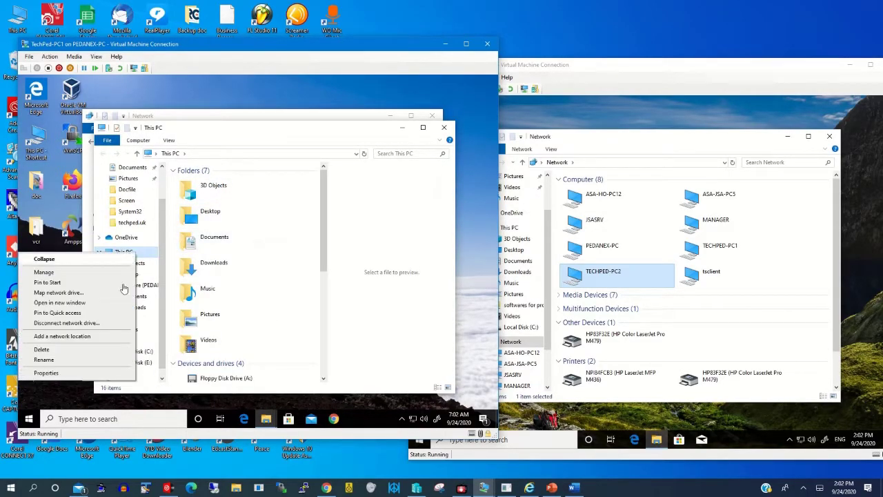
pyautogui.click(147, 353)
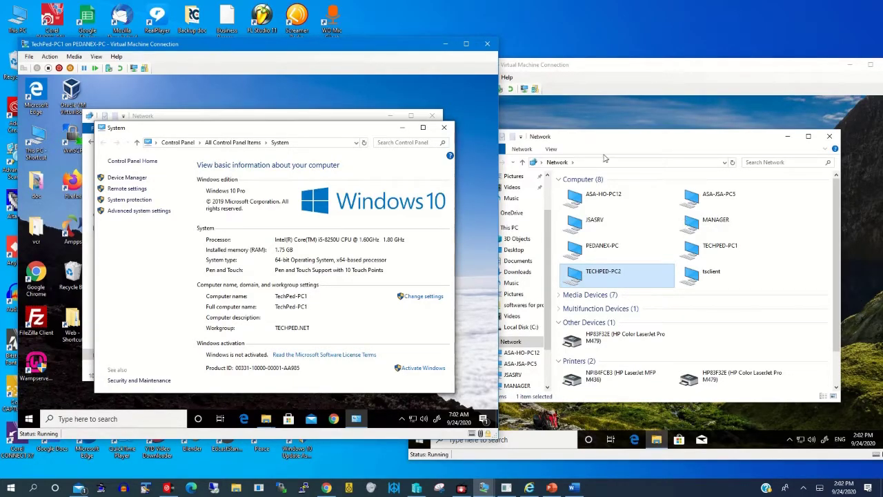
# On TechPed-PC2, open System properties from This PC.
pyautogui.click(609, 87)
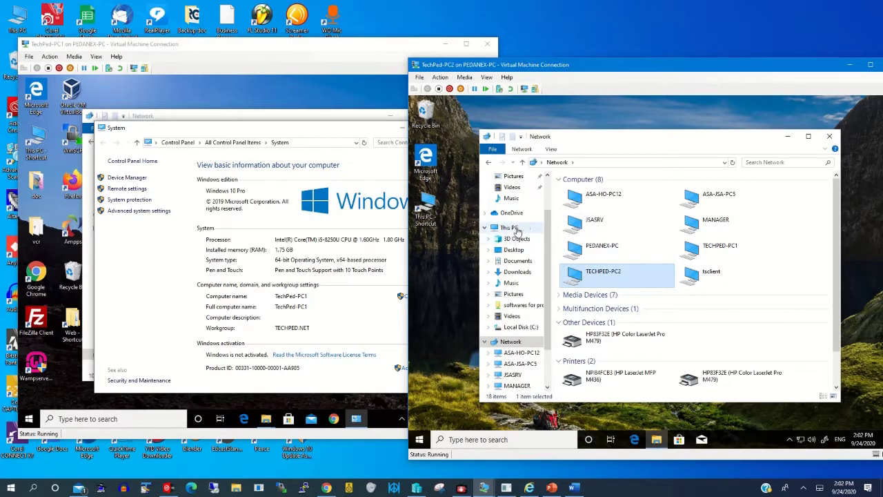
pyautogui.rightClick(521, 228)
pyautogui.click(572, 351)
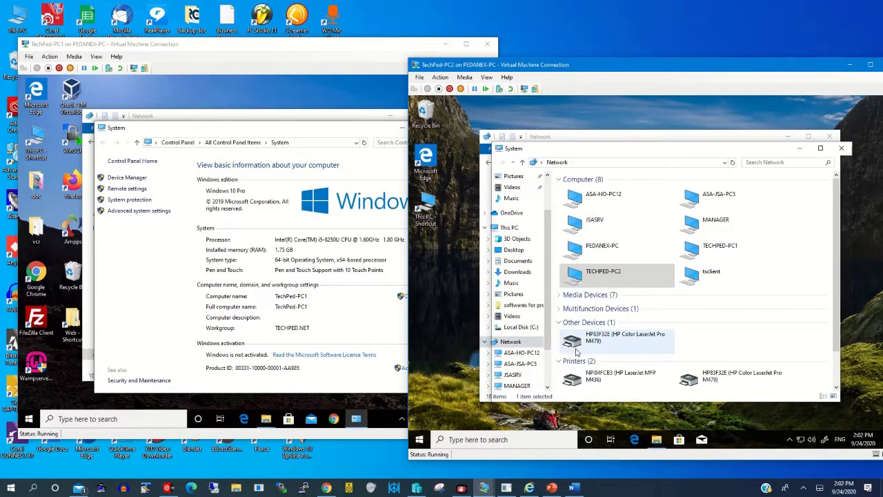